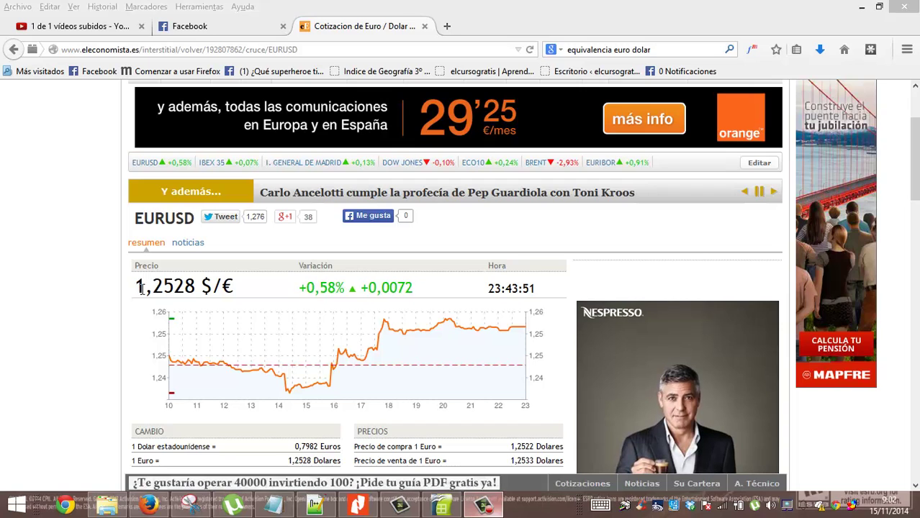
- Check the euro-dollar rate on the web page, switch to OpenOffice Calc and enter 1,2528 in cell E2
drag(146, 290, 152, 290)
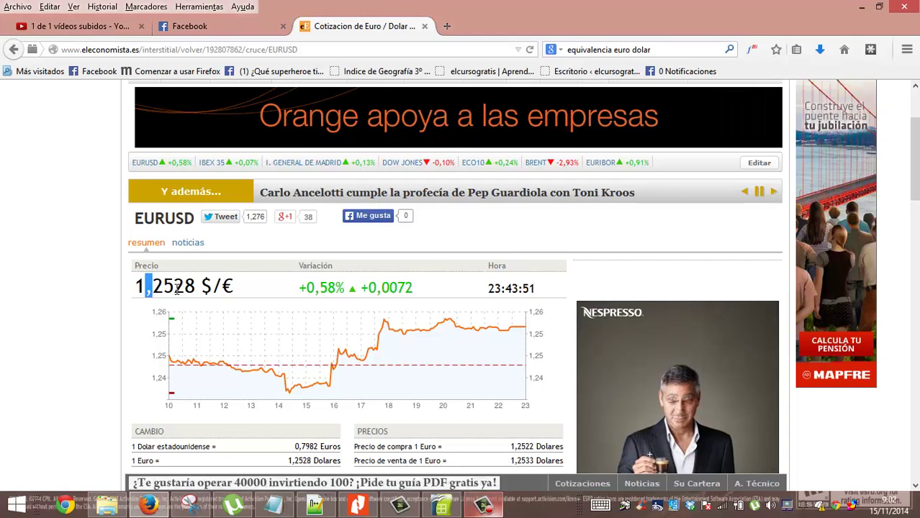
click(193, 289)
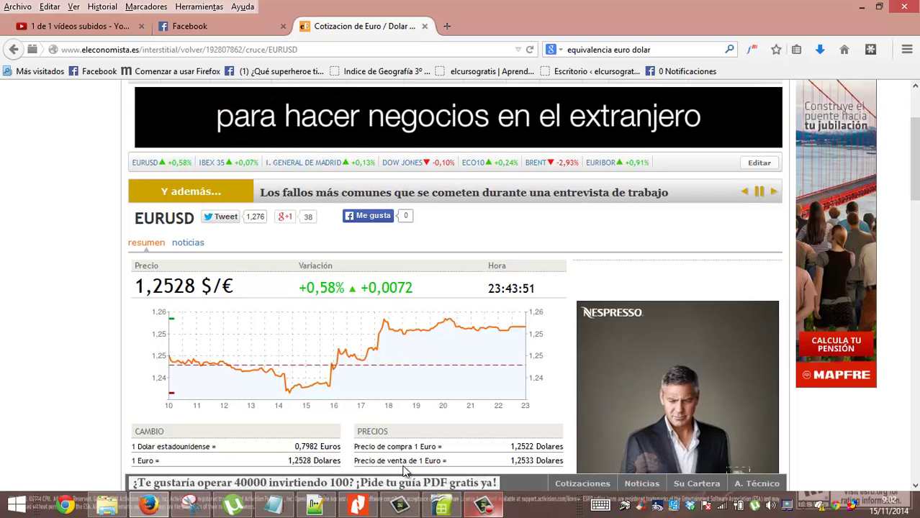
click(440, 506)
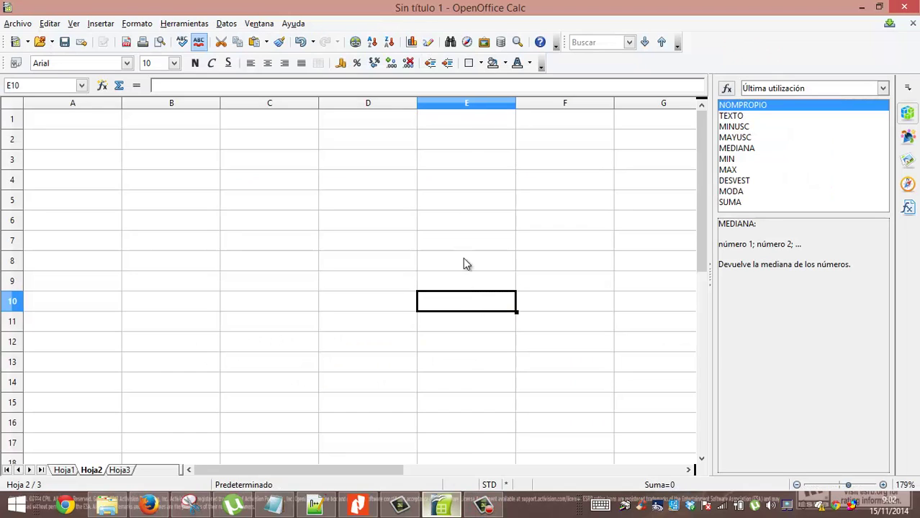
click(455, 146)
text(1,252)
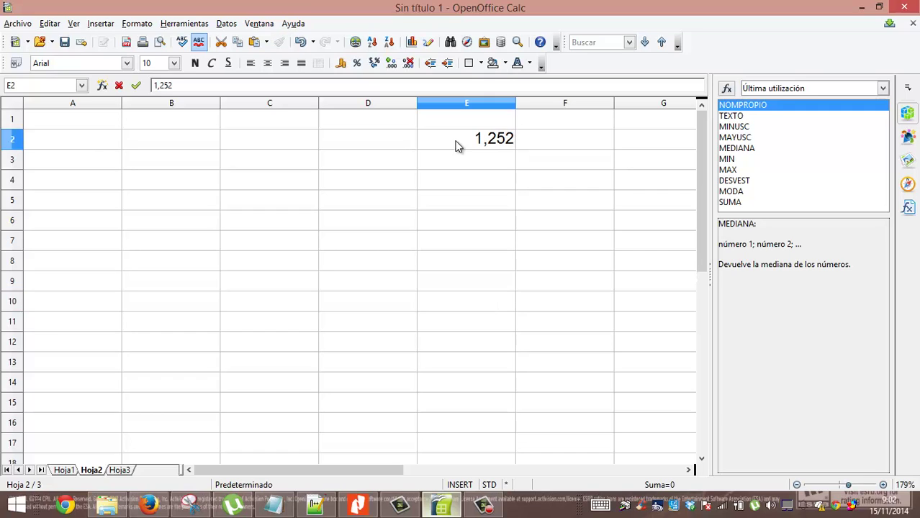
text(8)
key(Return)
- Enter the label euro in cell D1 and the value 1 in D2
key(Up)
key(Up)
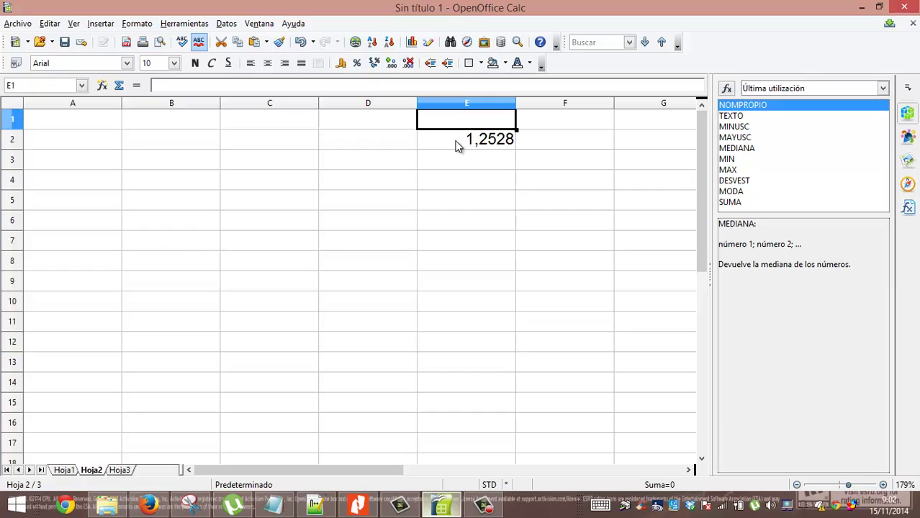
key(Left)
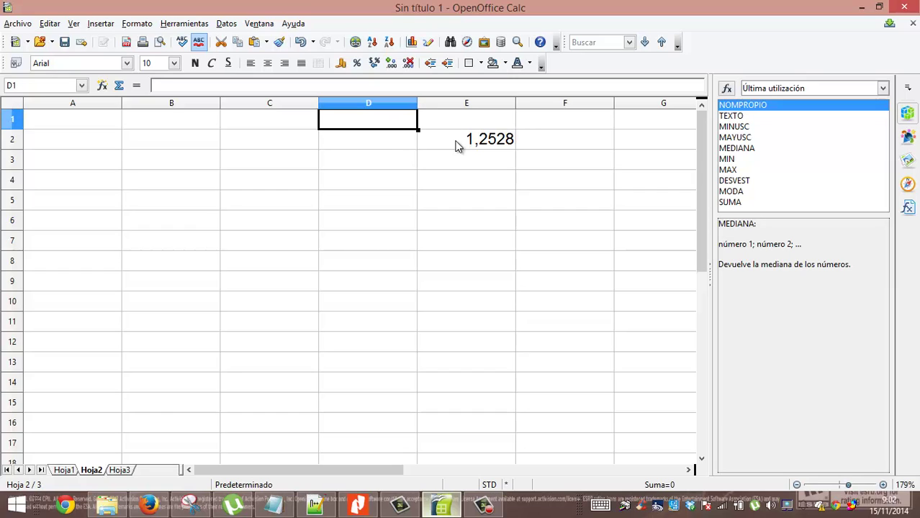
text(euro)
key(Return)
text(1)
key(Return)
- Label the exchange rate by entering dolares in cell E1
double_click(455, 146)
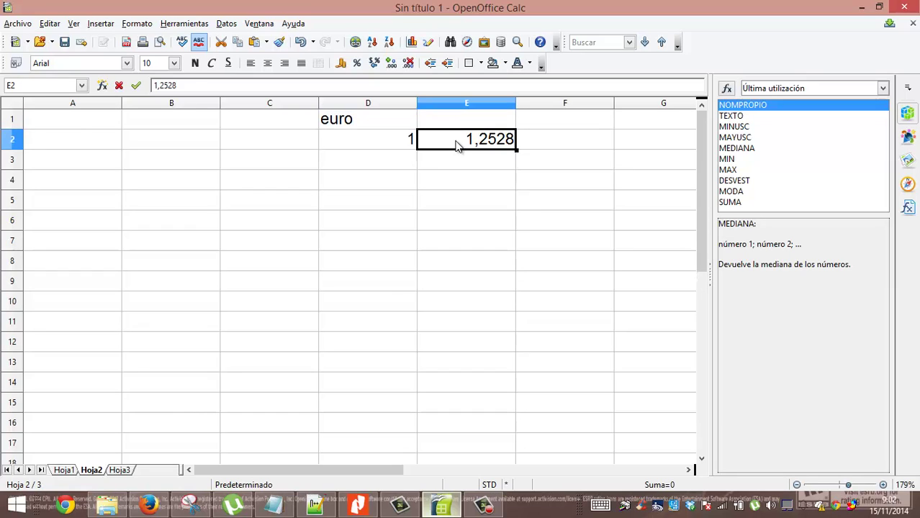
key(Escape)
key(Up)
text(dolares)
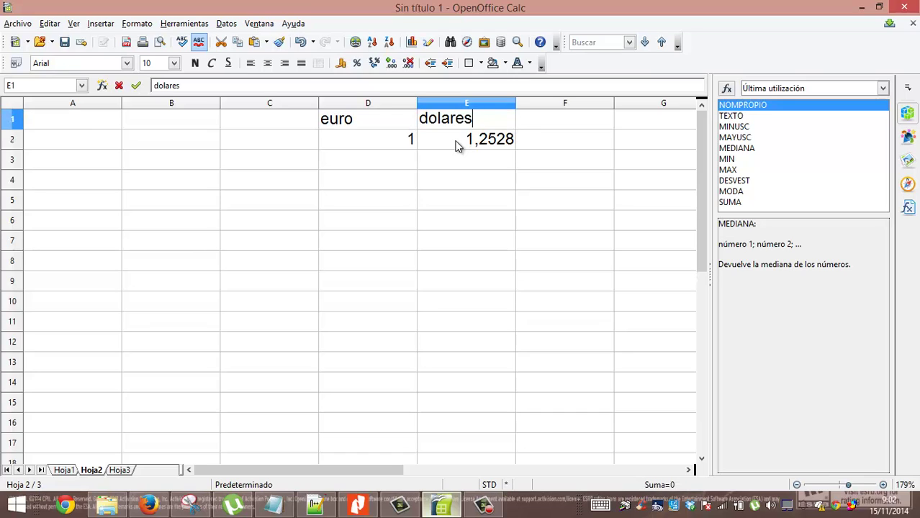
key(Return)
- Enter the heading EUROS in cell A1 and the first amount, 10, in A2
key(Left)
key(Home)
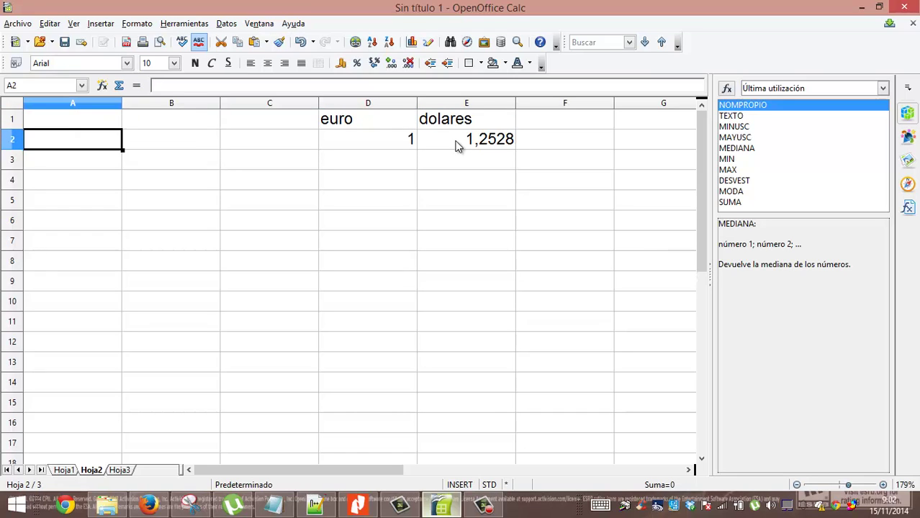
key(Up)
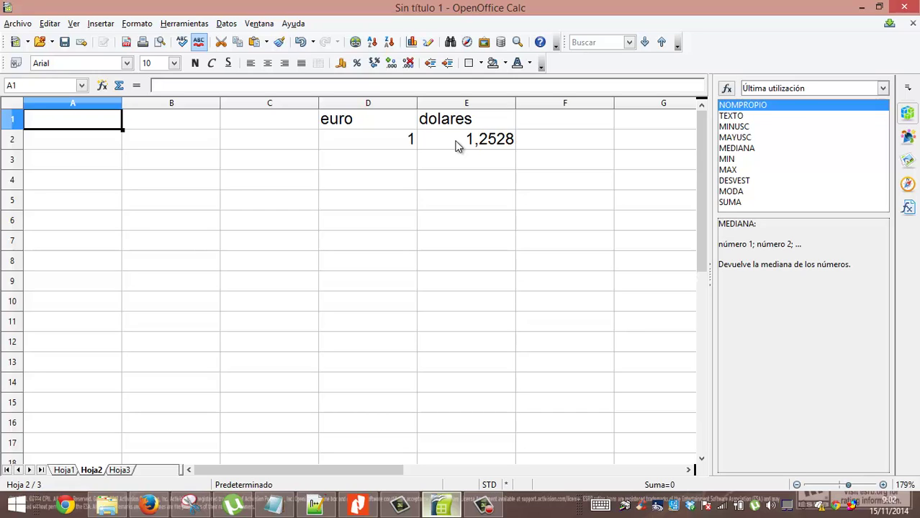
text(EUROS)
key(Return)
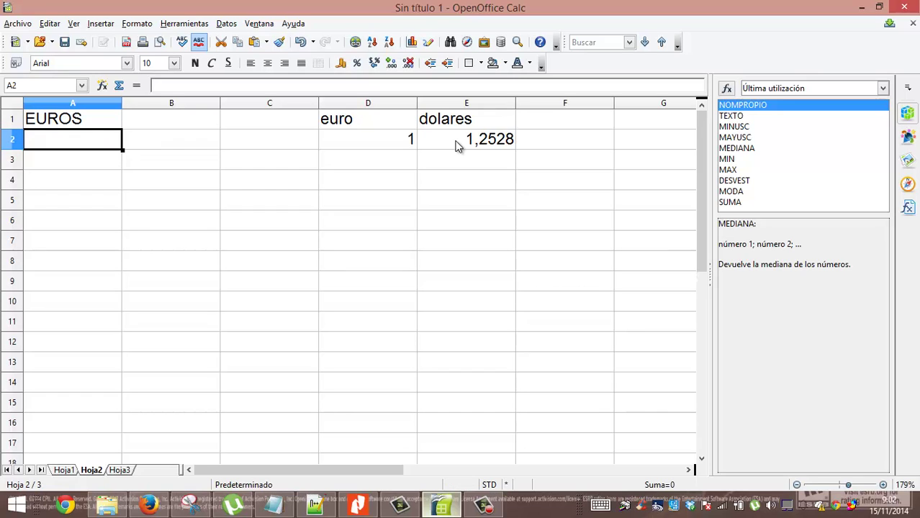
text(10)
key(Return)
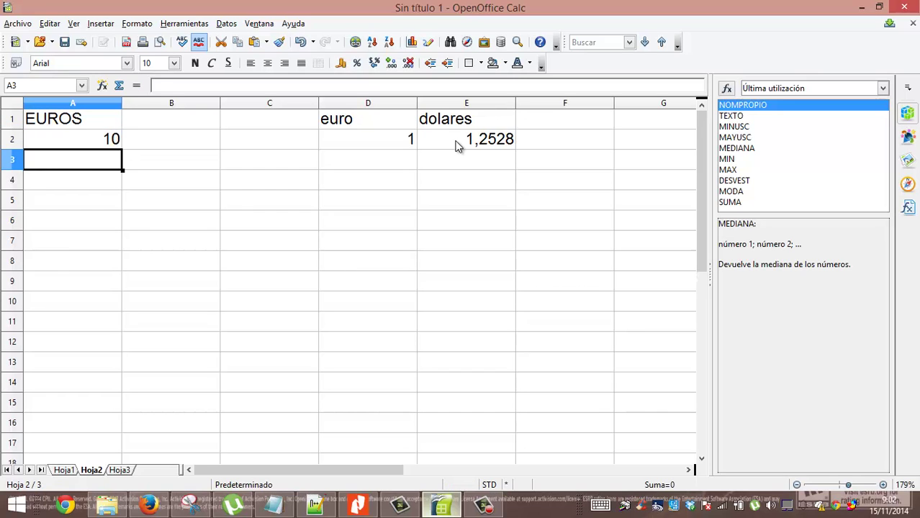
- Try to fill the EUROS column from the single value in A2 down to A12, and undo the fill
key(Up)
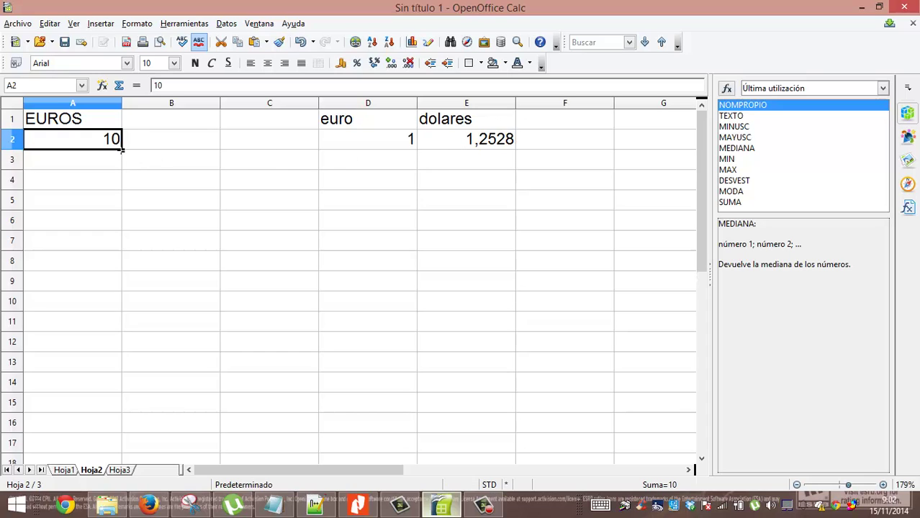
drag(121, 149, 117, 360)
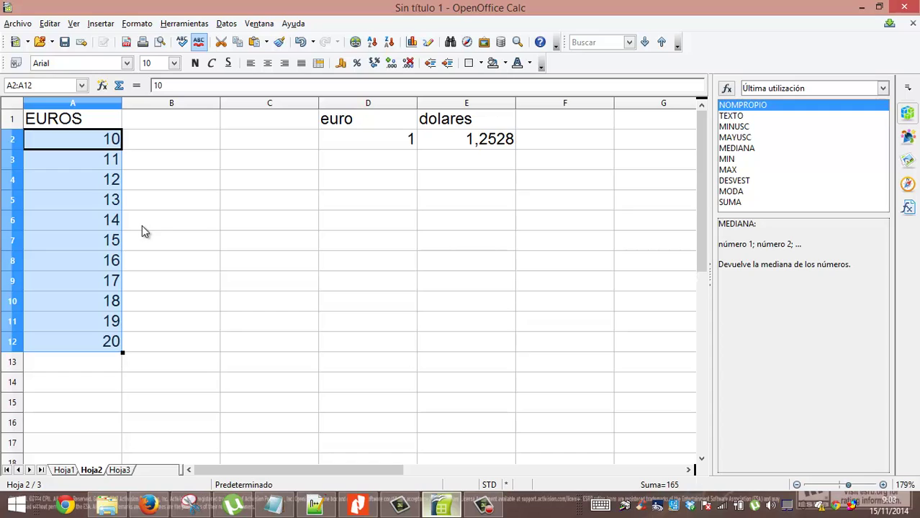
key(ctrl+z)
- Enter 20 in cell A3 and extend the series from A2:A3 down to A11 in increments of 10
click(103, 163)
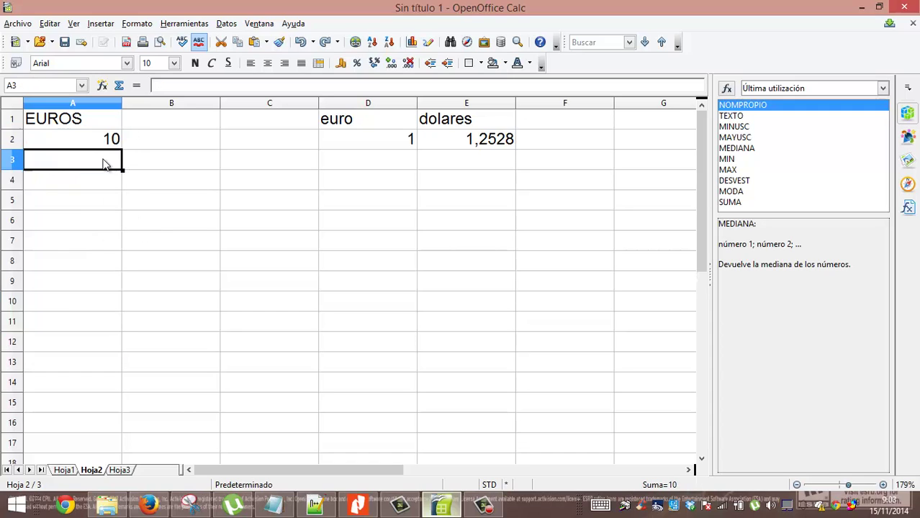
text(20)
key(Return)
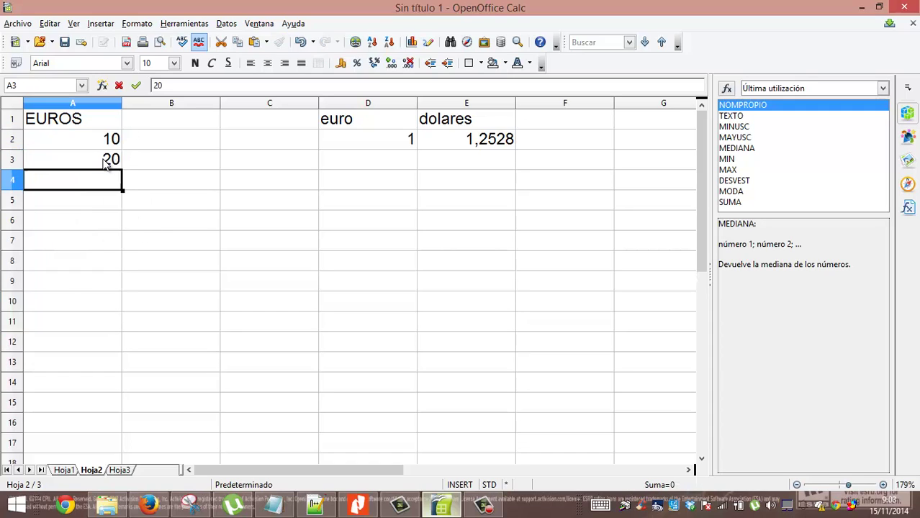
drag(111, 144, 109, 170)
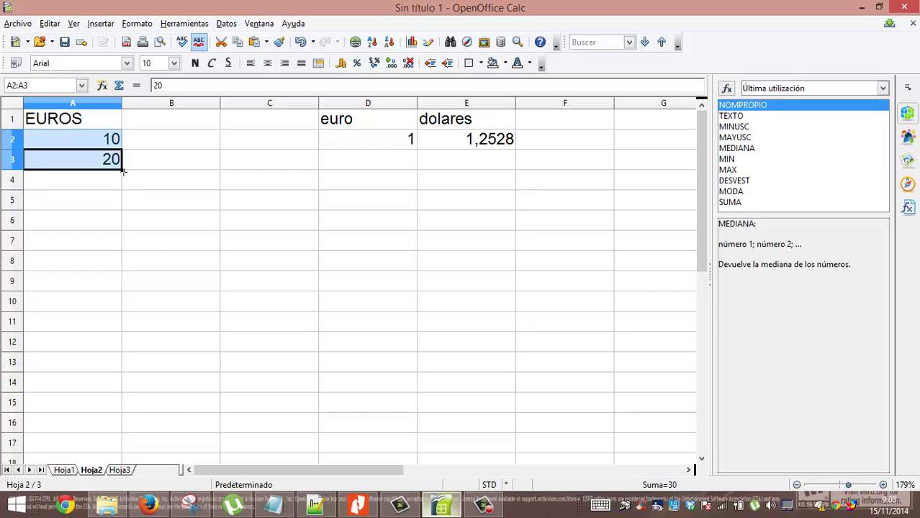
drag(123, 172, 115, 333)
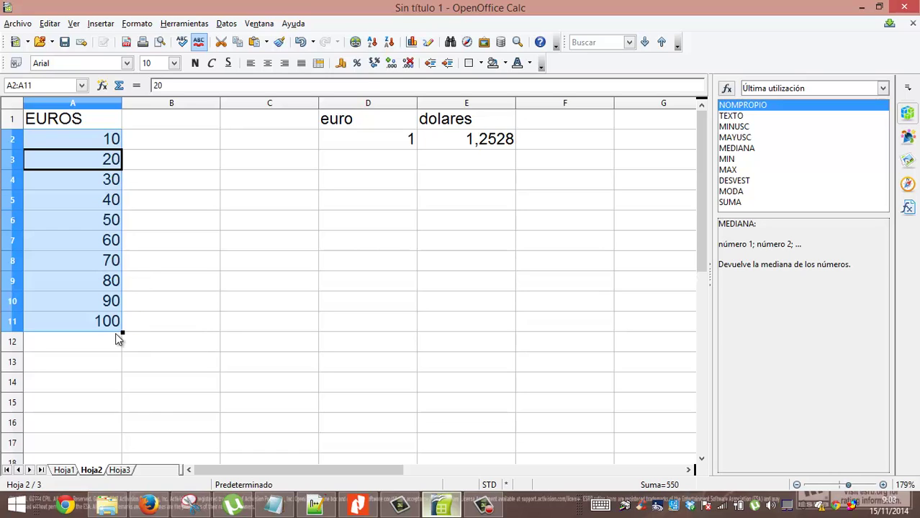
- Enter the heading DOLARES in cell B1
click(168, 144)
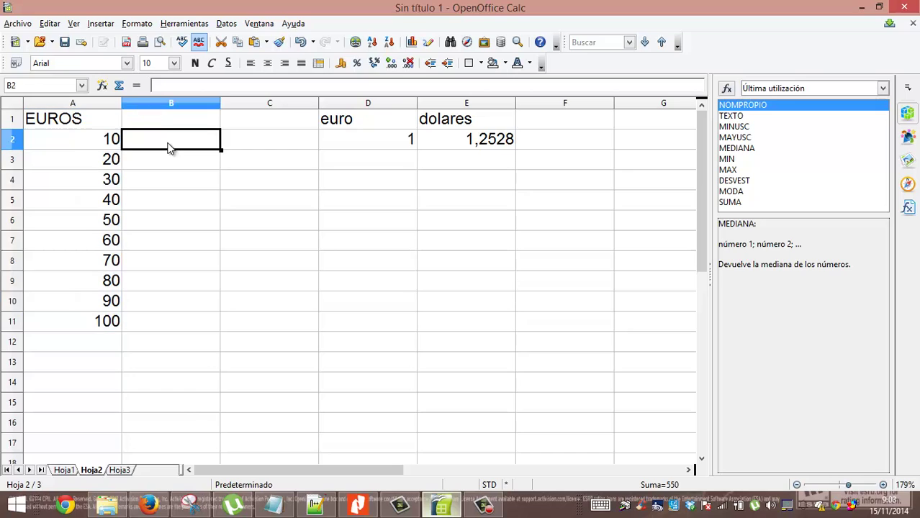
click(165, 121)
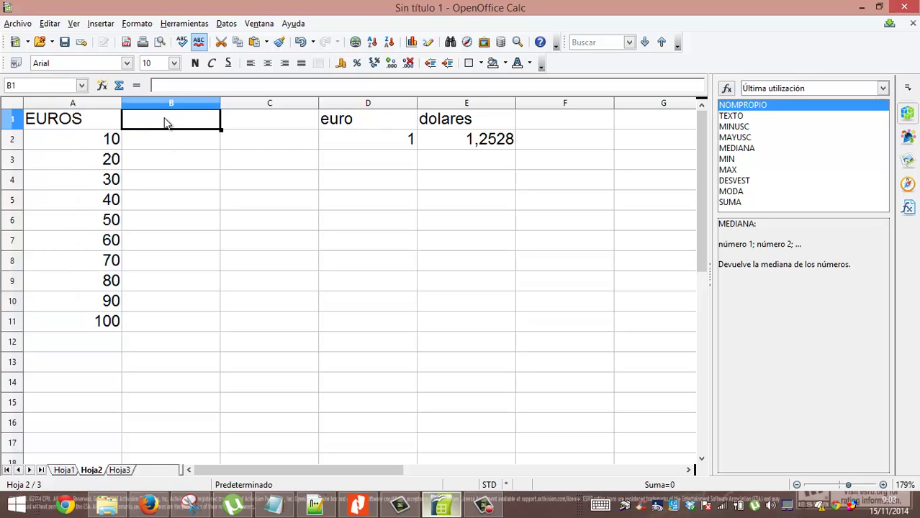
text(dol)
key(BackSpace)
key(BackSpace)
key(BackSpace)
text(DO)
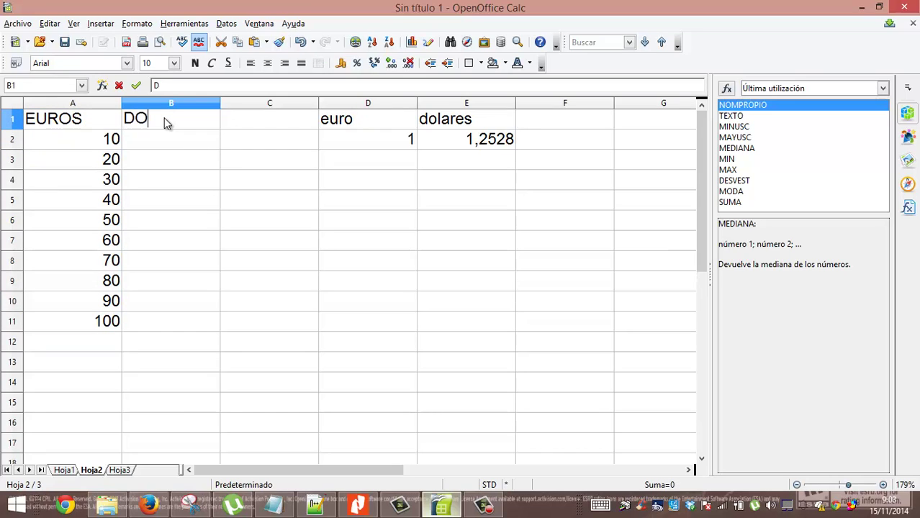
text(LARES)
key(Return)
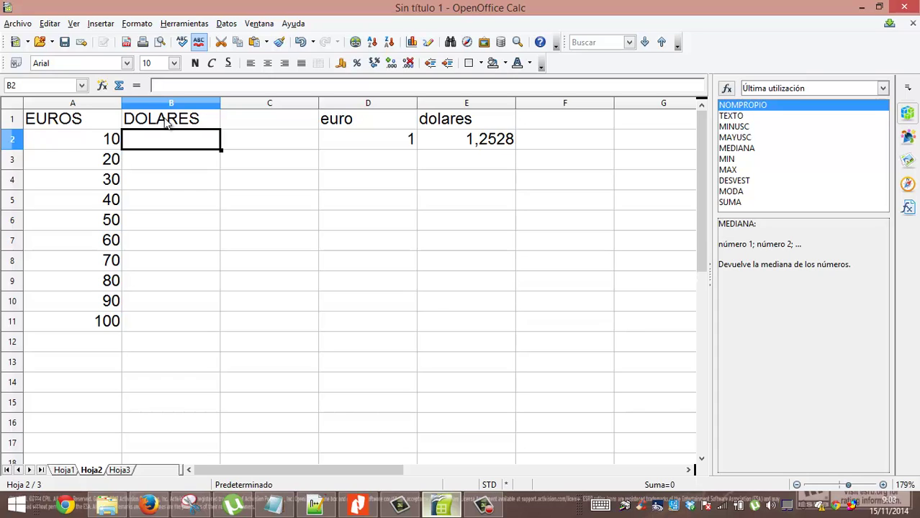
- Enter the conversion formula =A2*E2 in cell B2
text(=)
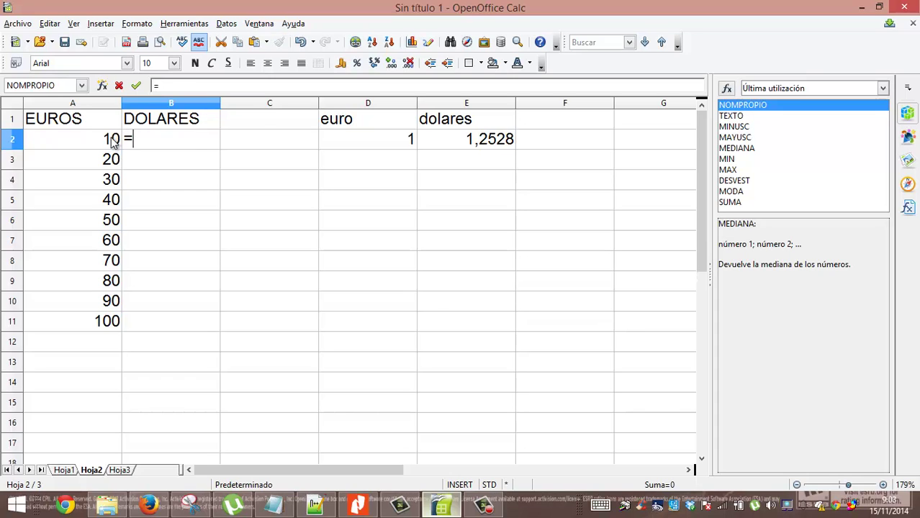
click(108, 144)
text(*)
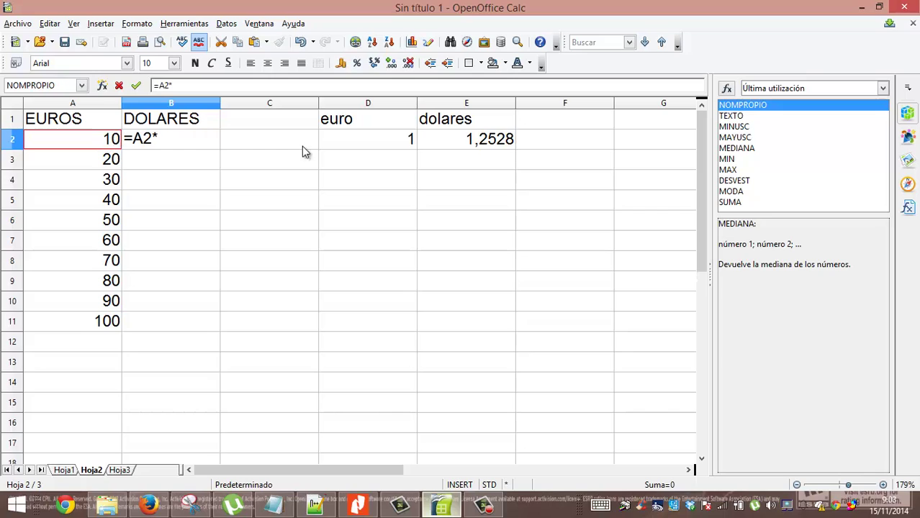
click(465, 143)
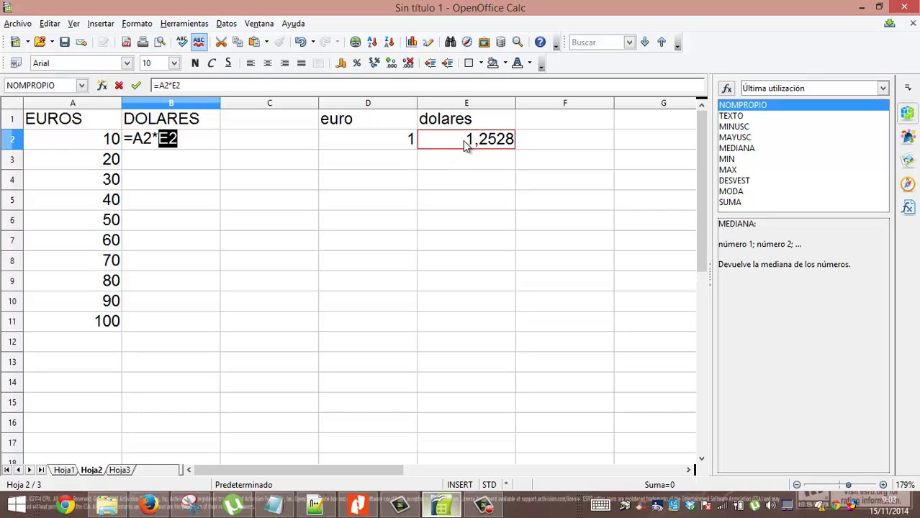
key(Return)
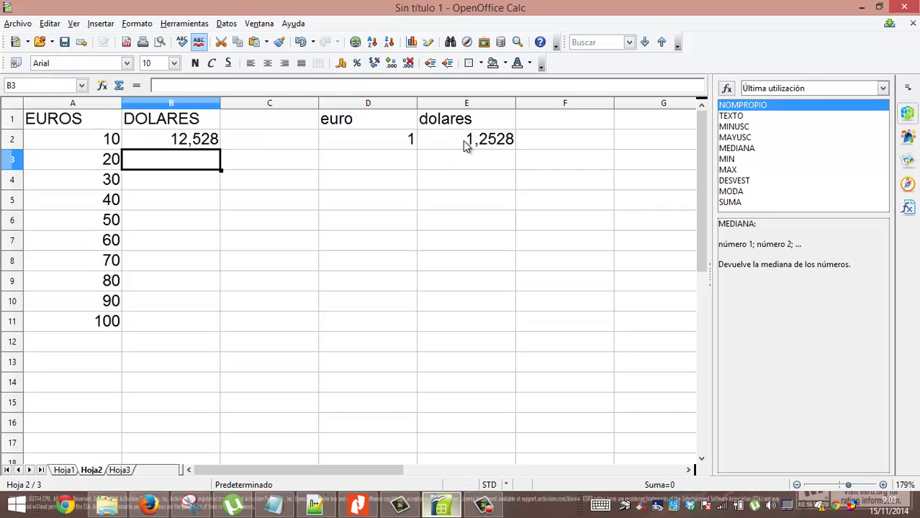
- Fill the relative formula from B2 down to B11 and compare the cell references in B2 and B3
key(Up)
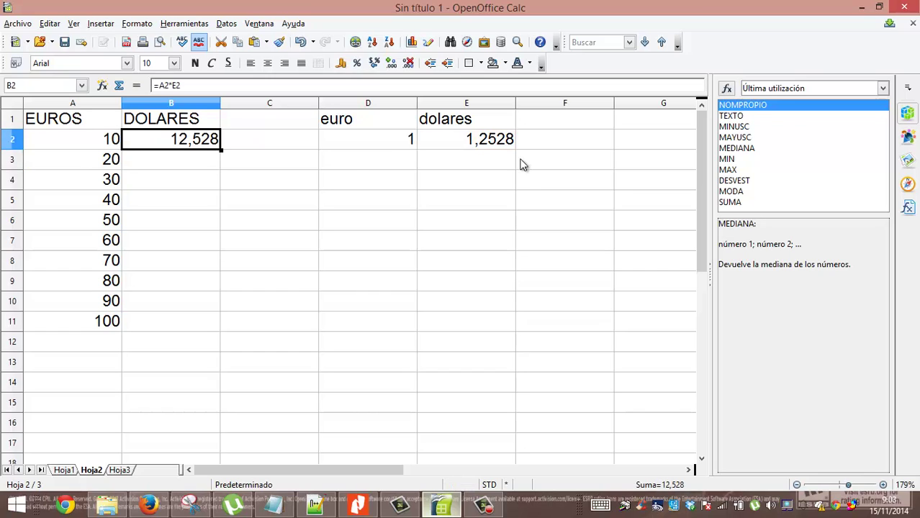
drag(221, 149, 223, 332)
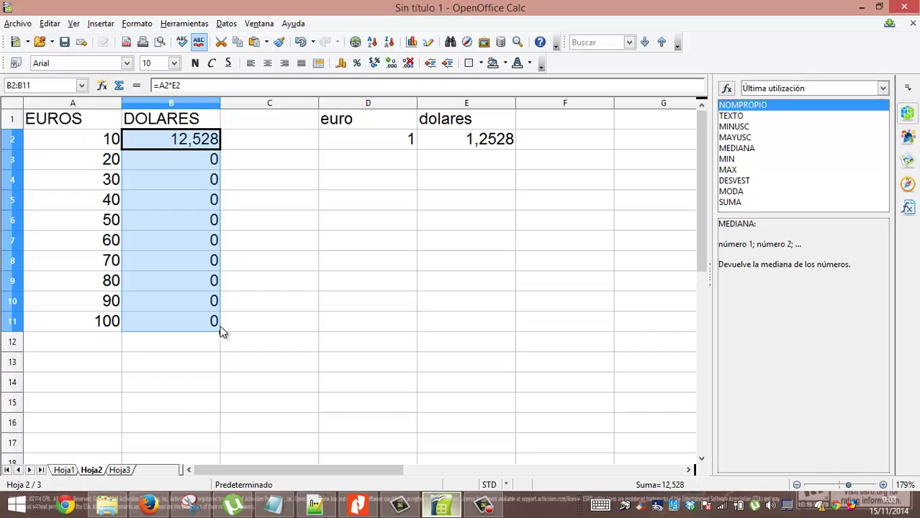
click(200, 144)
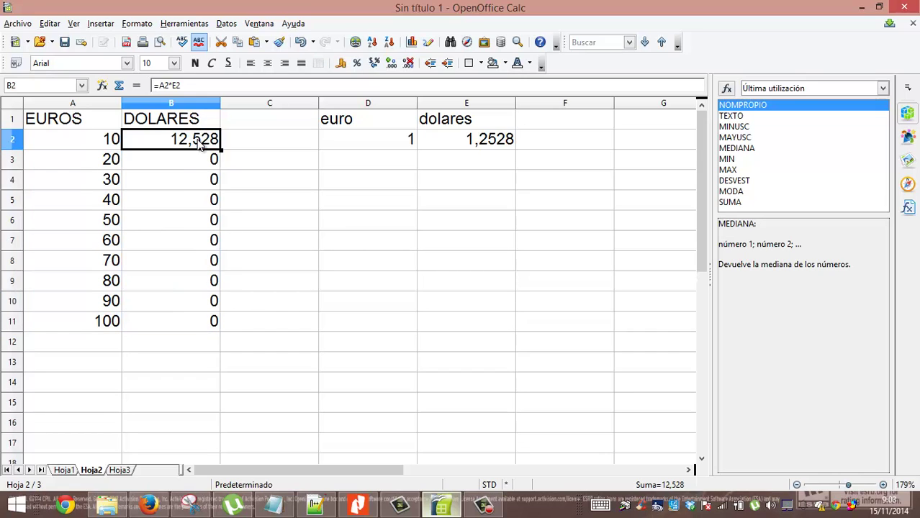
click(180, 164)
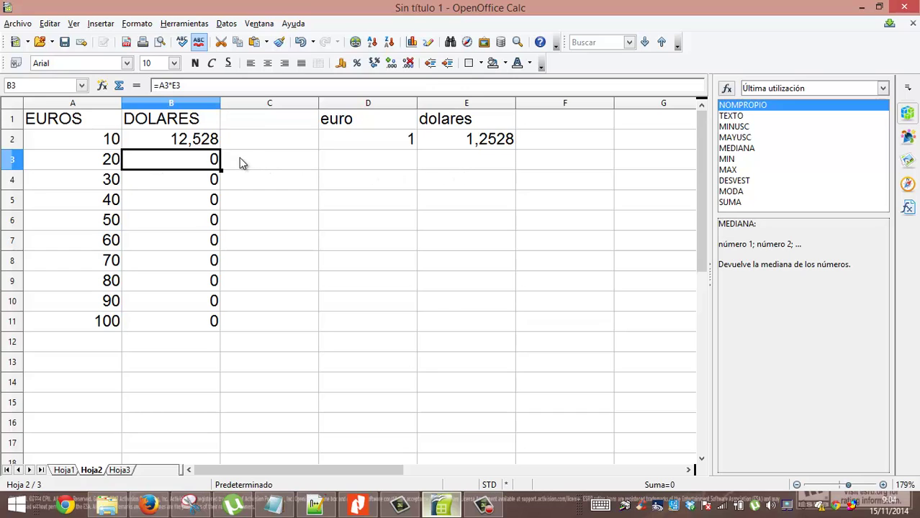
- Make the rate reference absolute in B2 with the formula =A2*$E$2 and fill it down to B11
click(209, 141)
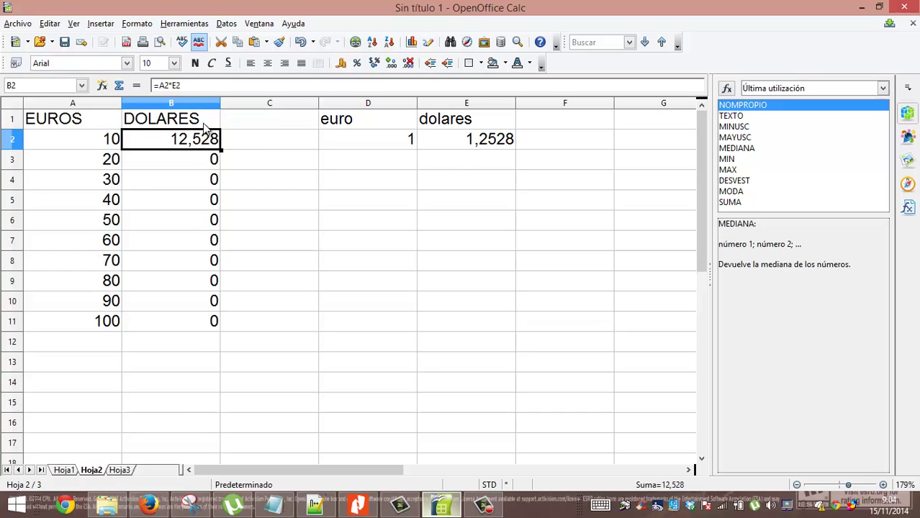
click(177, 85)
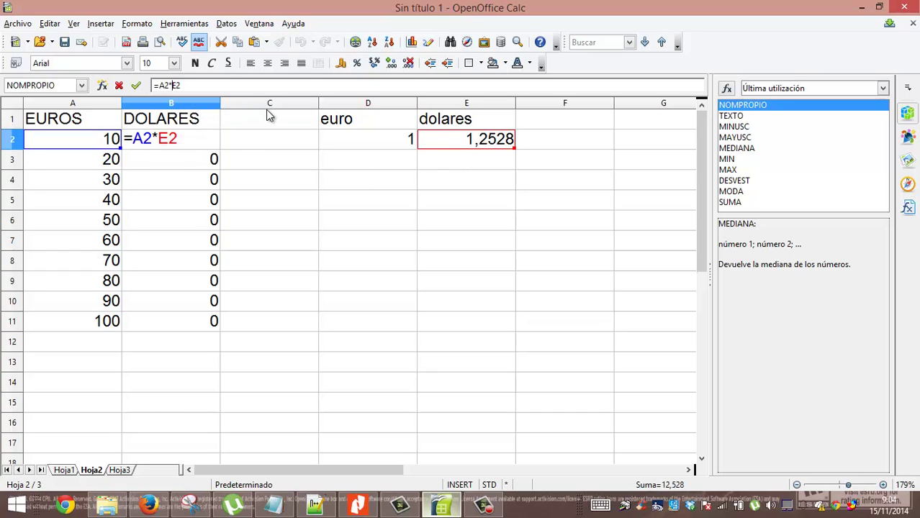
text($)
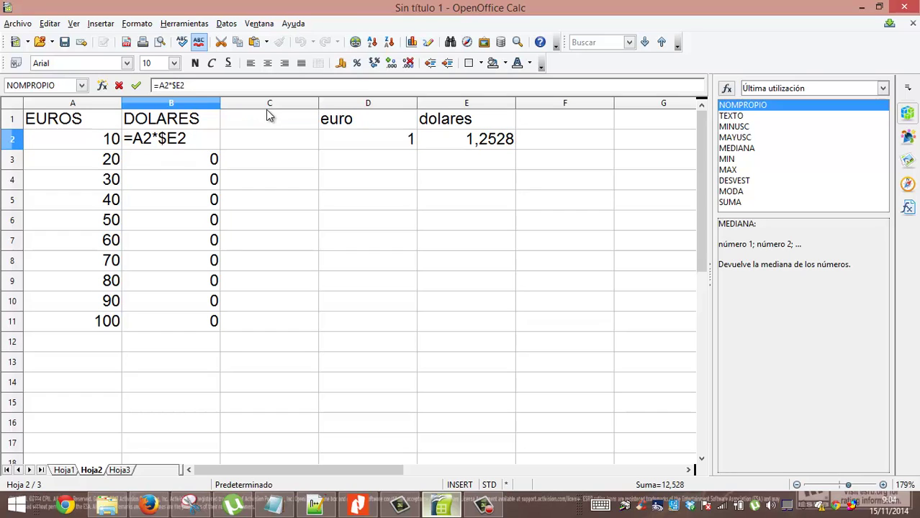
text($)
key(Return)
key(Up)
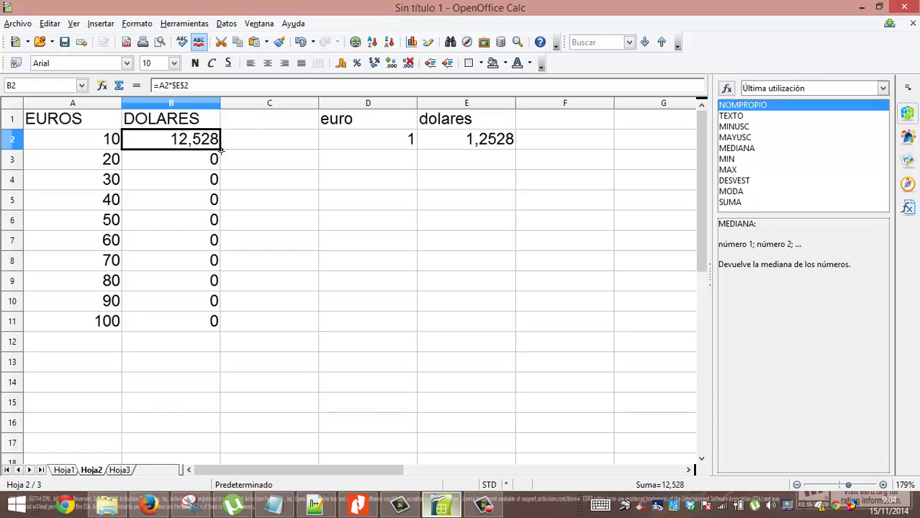
drag(221, 149, 207, 328)
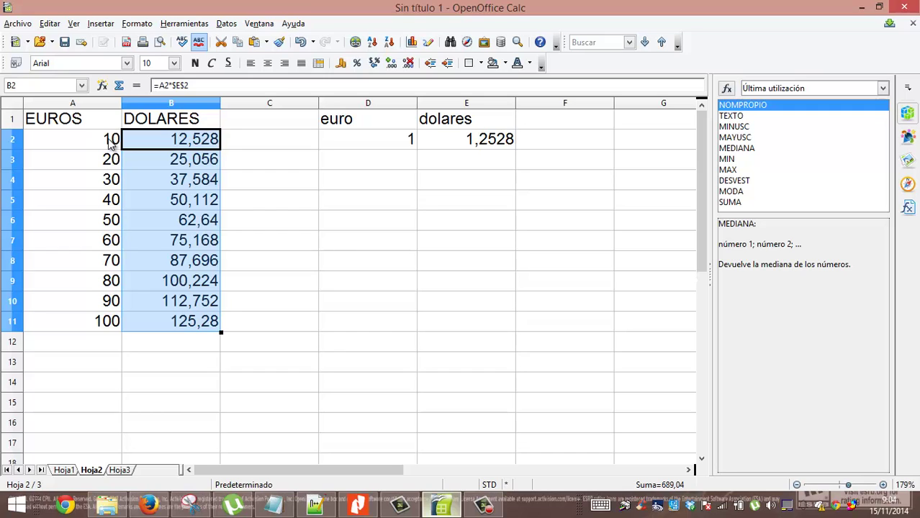
- Format the euro amounts in A2:A11 as currency
drag(112, 144, 101, 249)
drag(101, 288, 104, 321)
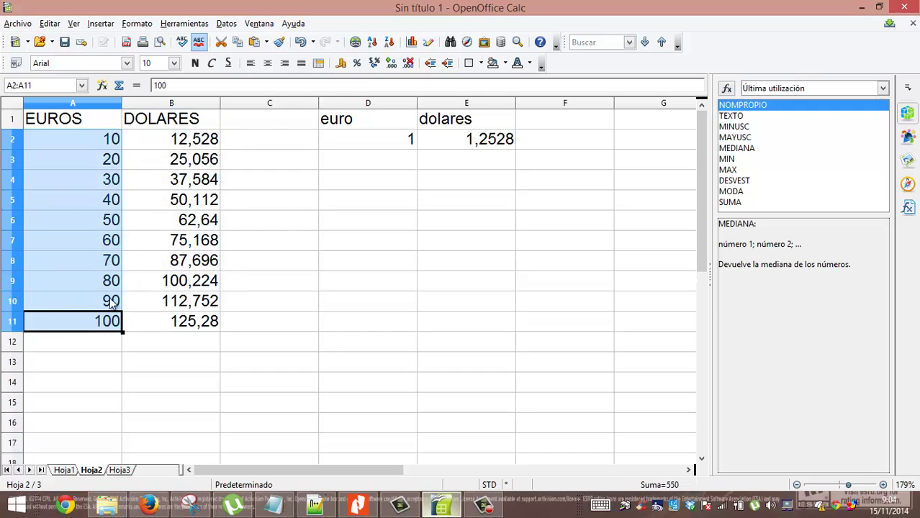
click(342, 63)
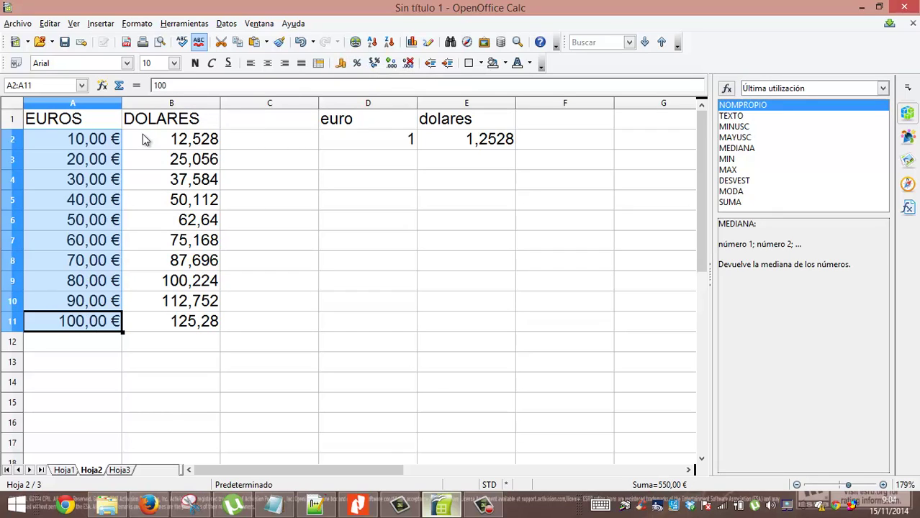
- Open the cell format settings for the dollar amounts in B2:B11
drag(147, 141, 158, 323)
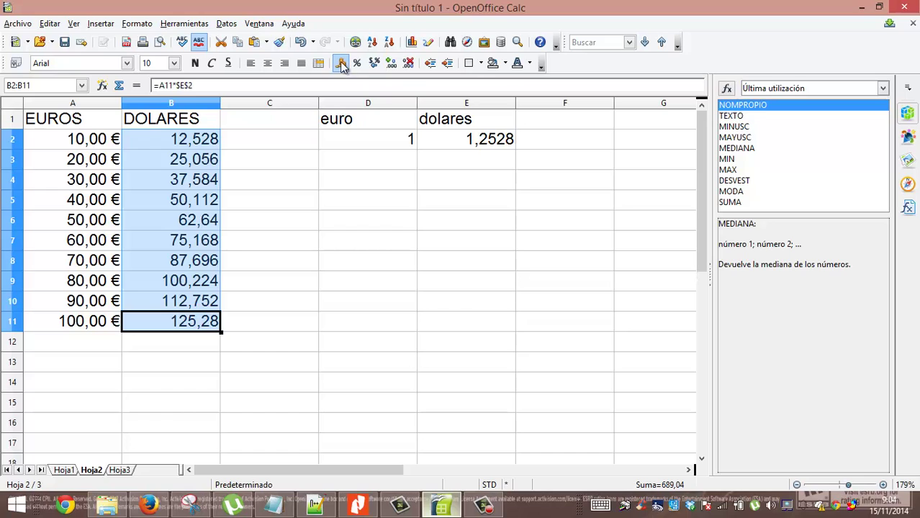
click(138, 24)
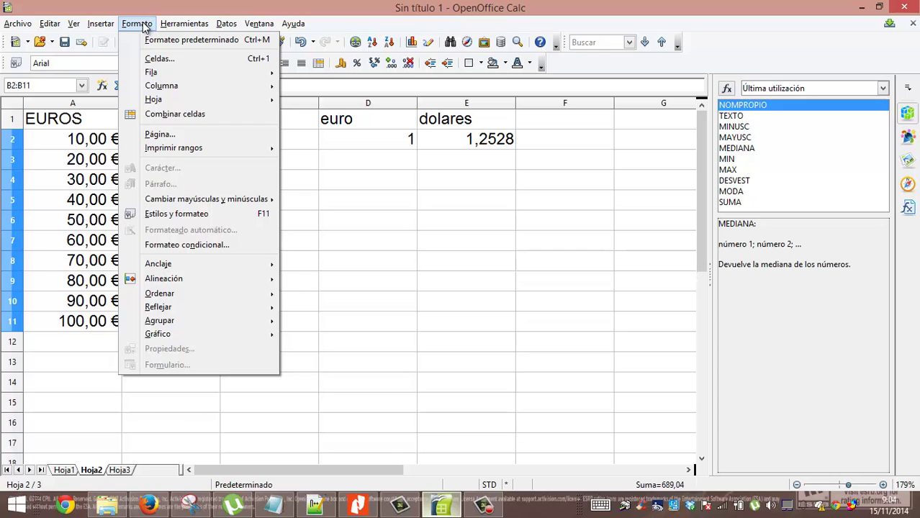
click(152, 60)
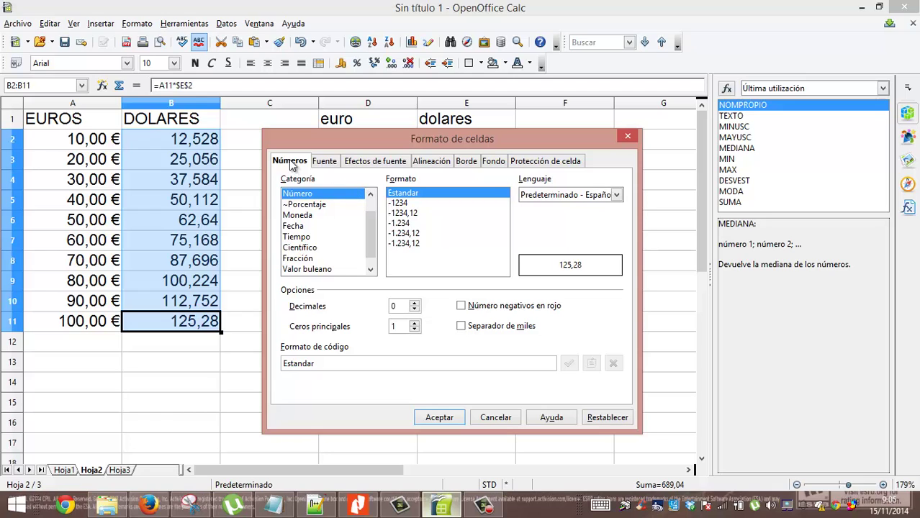
- Look through the number format categories from Porcentaje to Valor buleano, including the euro formats offered under Moneda
click(299, 204)
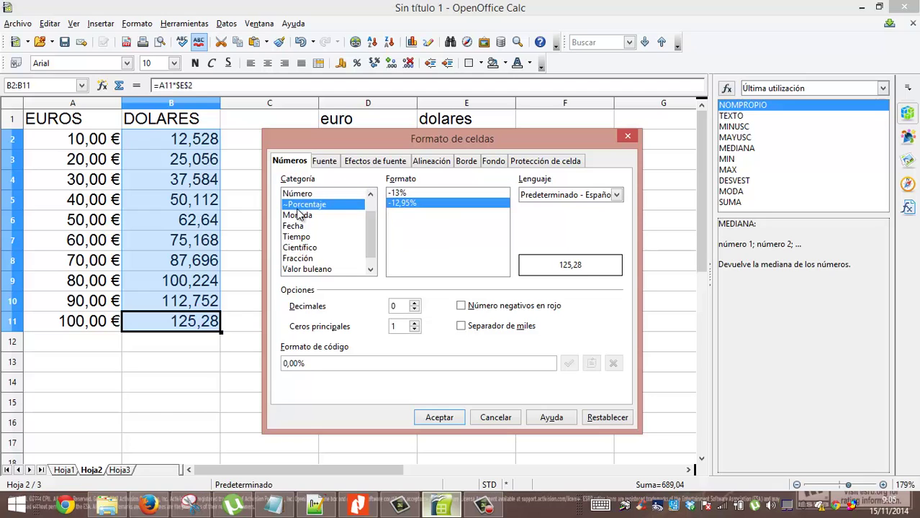
click(300, 216)
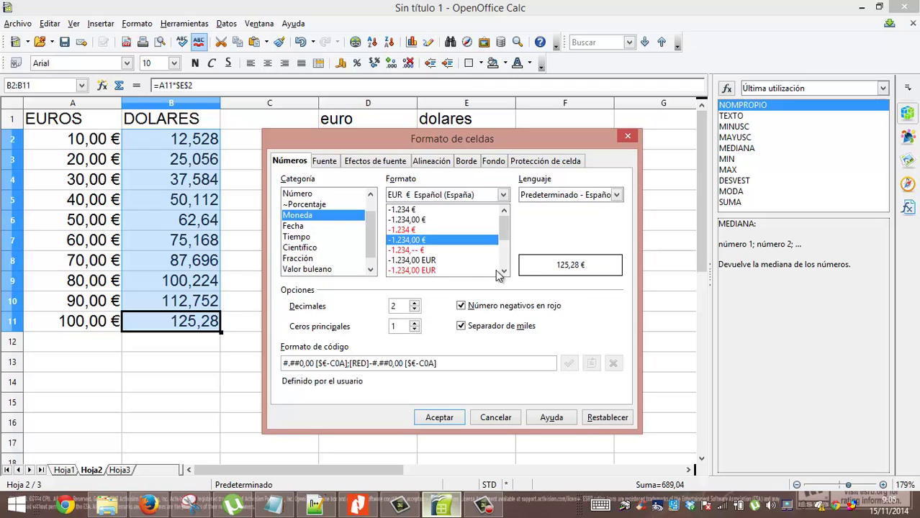
click(504, 271)
click(504, 271)
click(504, 272)
click(504, 272)
click(504, 271)
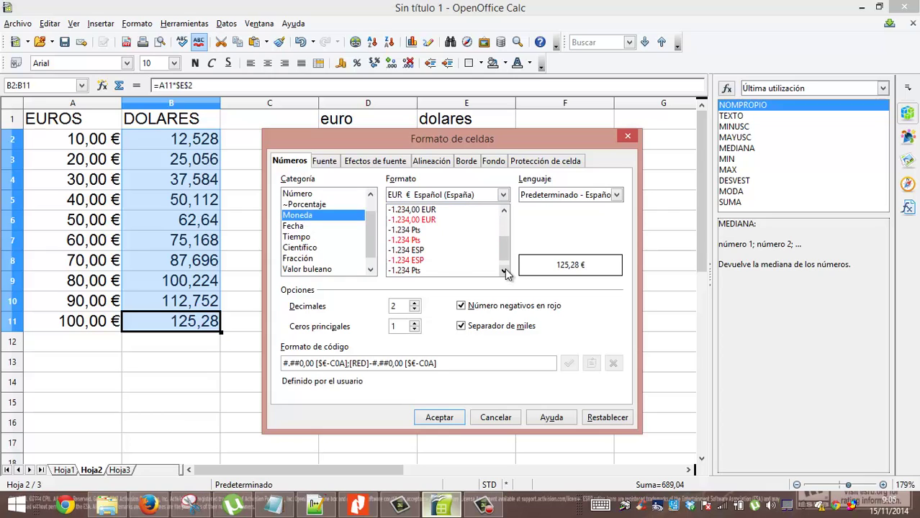
click(504, 271)
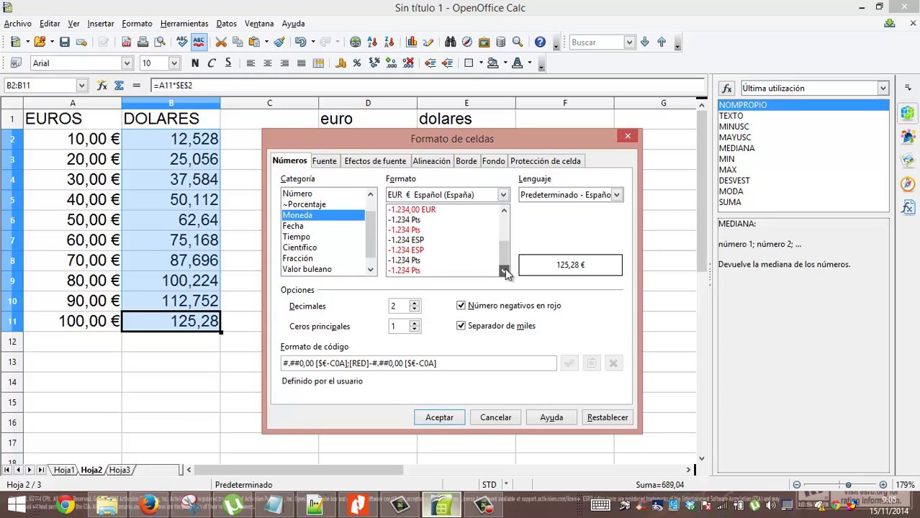
click(310, 231)
click(311, 240)
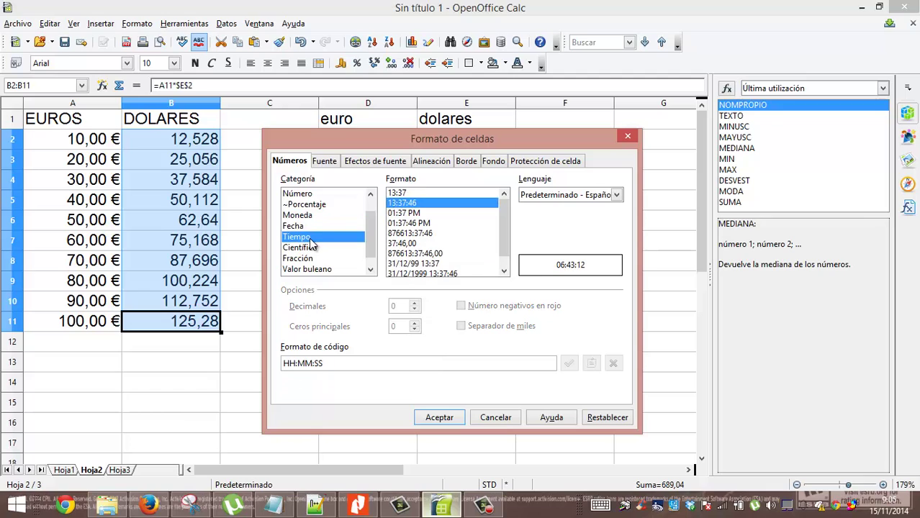
click(371, 270)
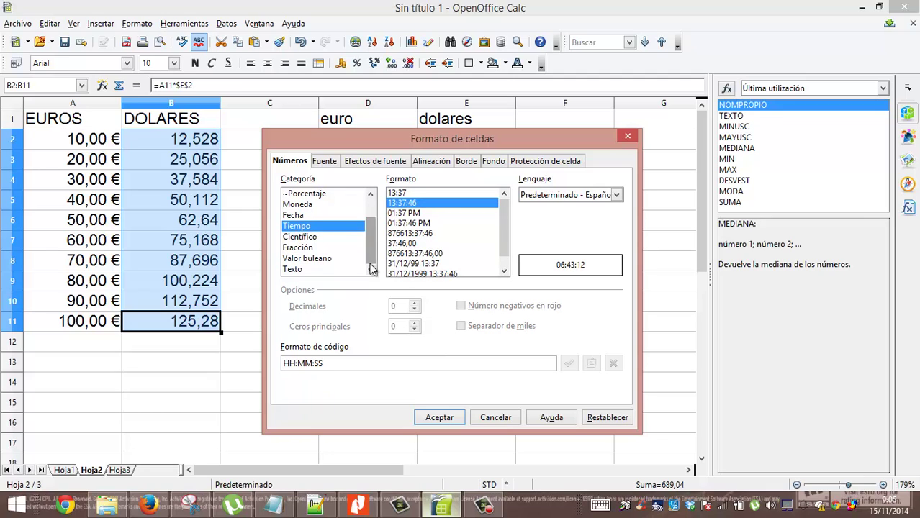
click(324, 237)
click(321, 247)
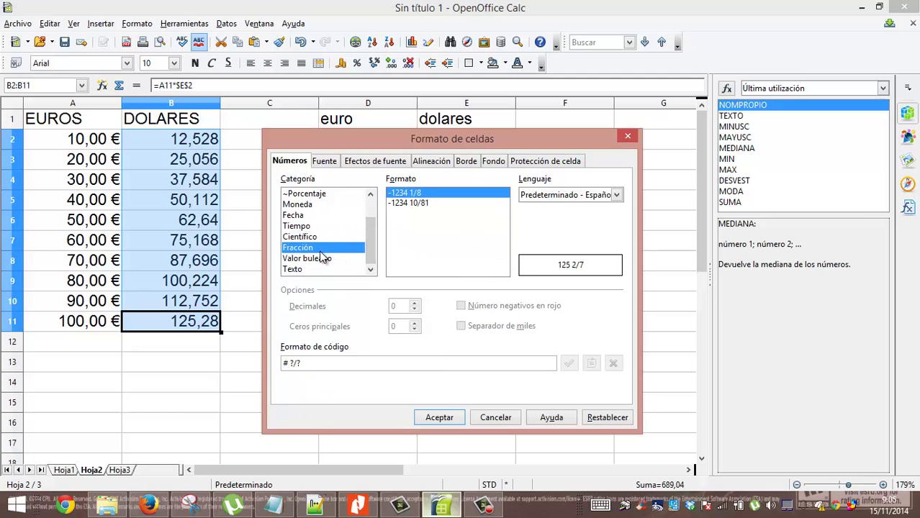
click(319, 267)
click(321, 260)
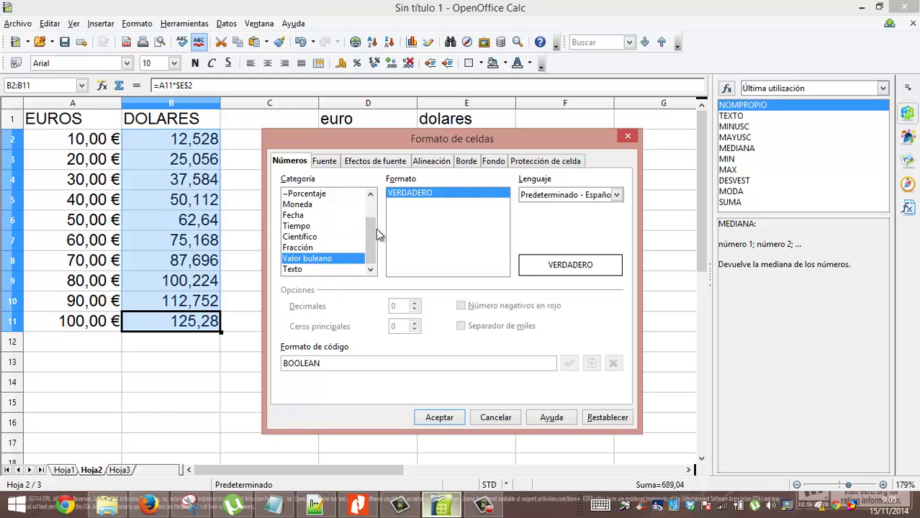
- Set the number category of B2:B11 to Moneda with the currency USD $ Inglés (EE.UU.)
click(347, 206)
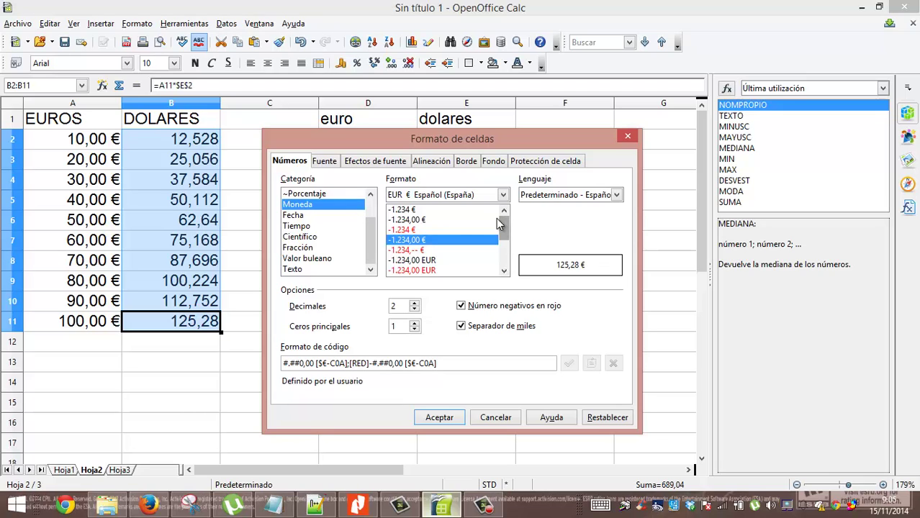
click(463, 210)
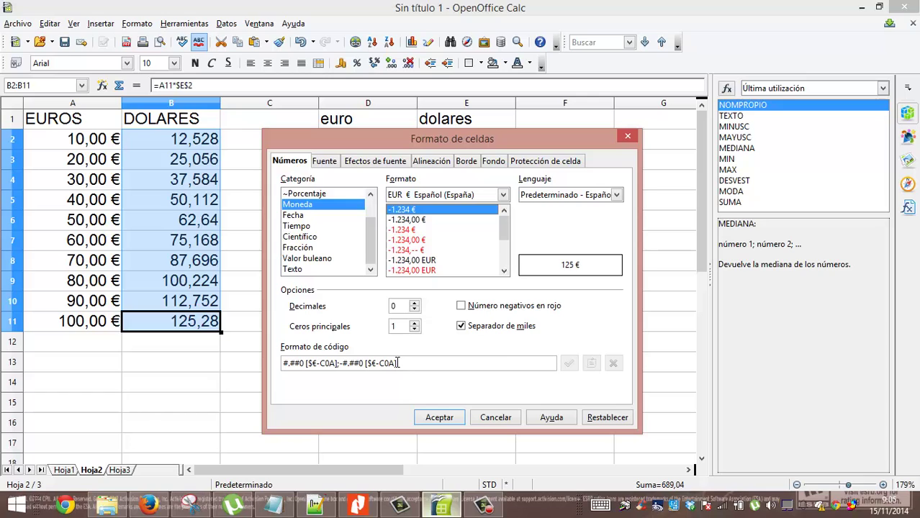
click(504, 195)
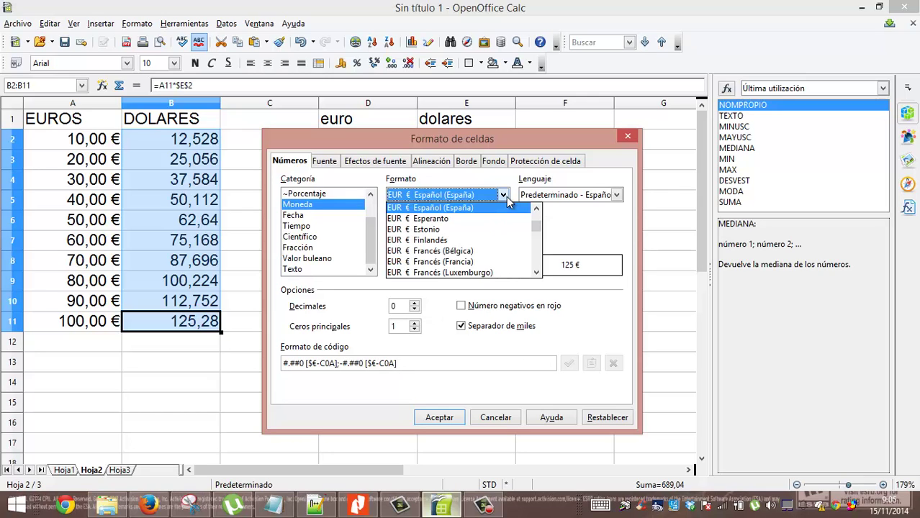
click(536, 208)
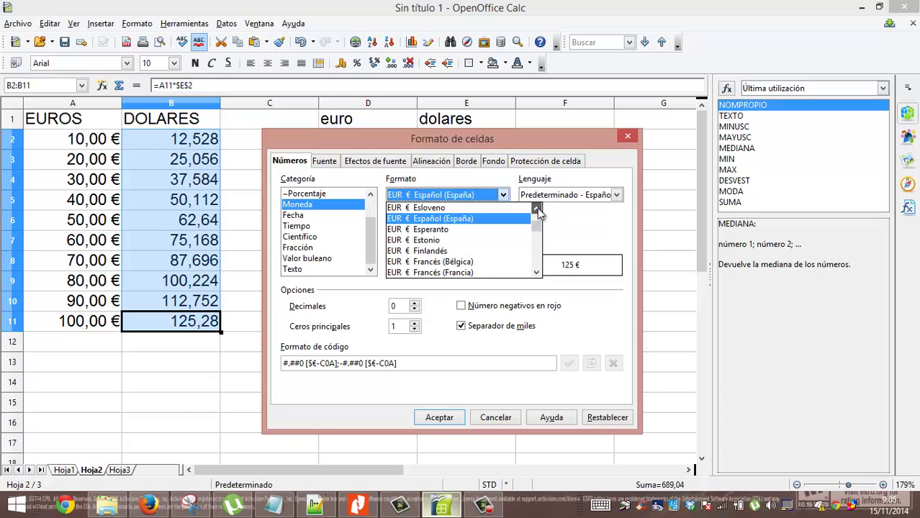
click(536, 208)
click(536, 209)
click(538, 209)
click(537, 208)
click(537, 208)
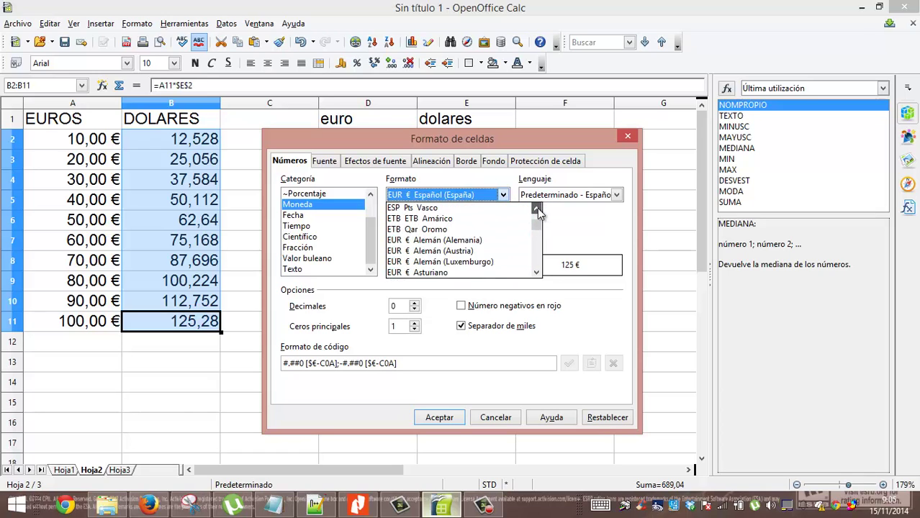
click(538, 209)
click(538, 208)
click(537, 208)
click(537, 208)
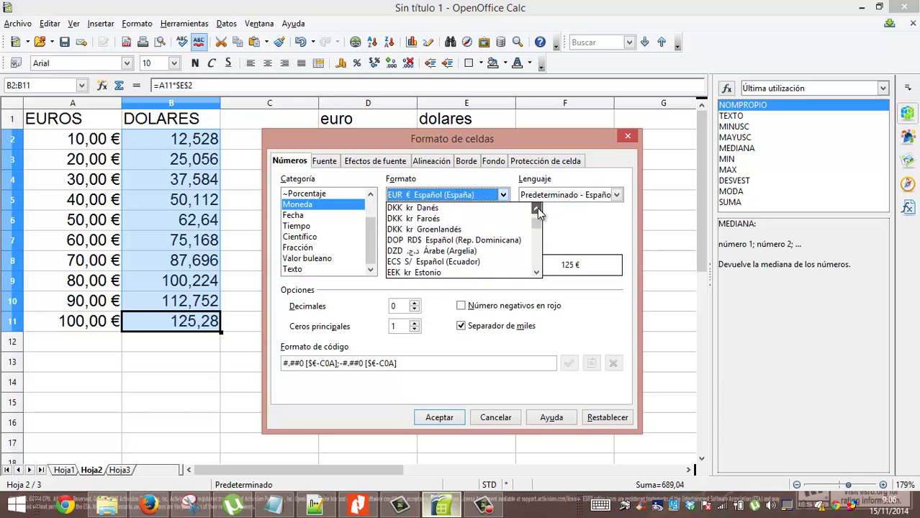
click(538, 208)
click(537, 208)
click(537, 208)
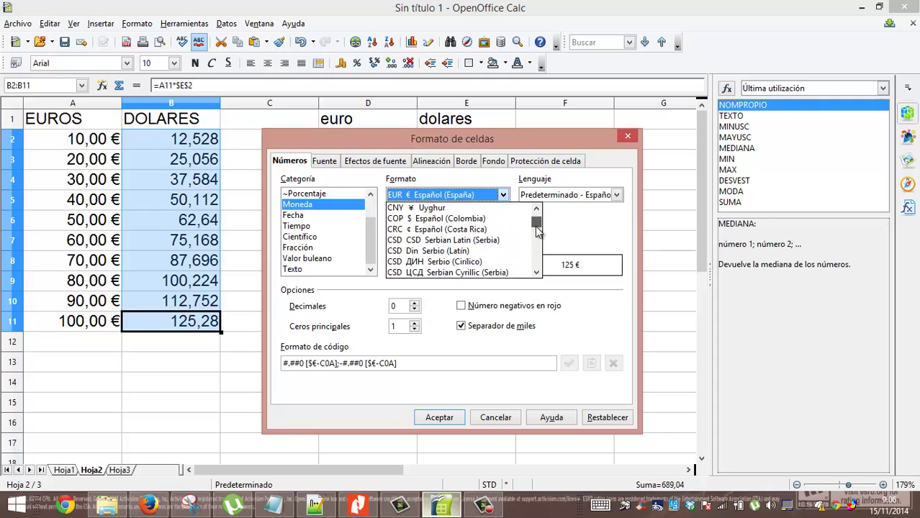
drag(535, 218, 530, 240)
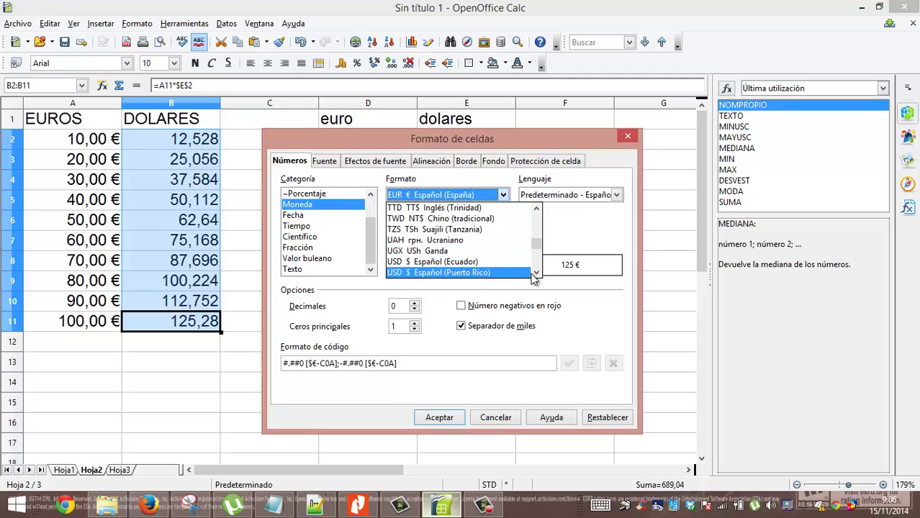
click(537, 274)
click(537, 274)
click(537, 274)
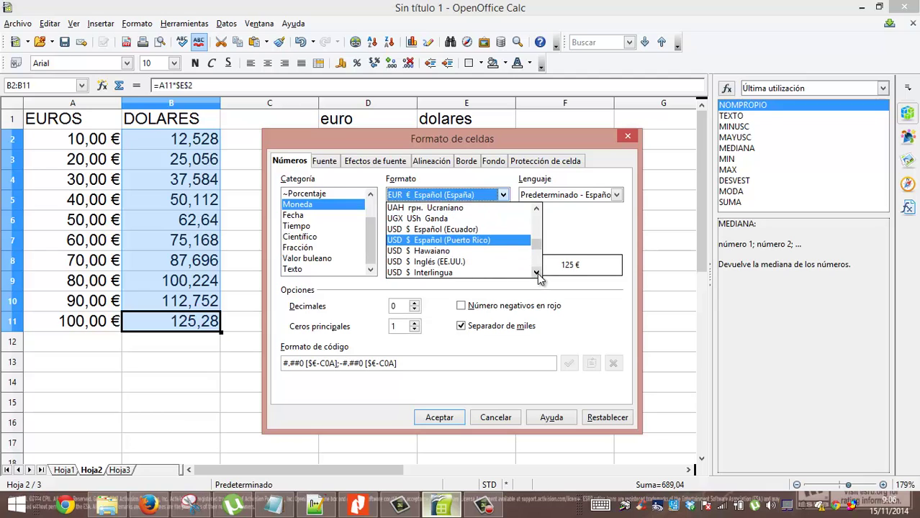
click(537, 273)
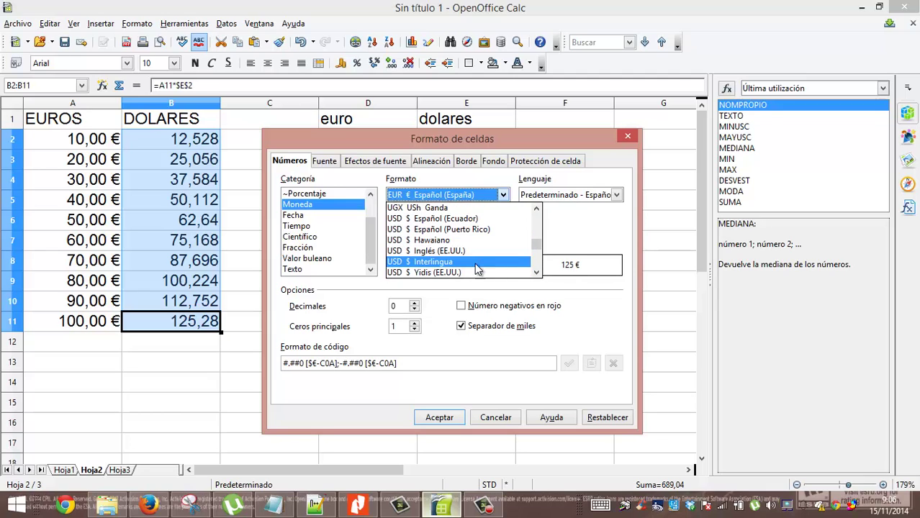
click(456, 251)
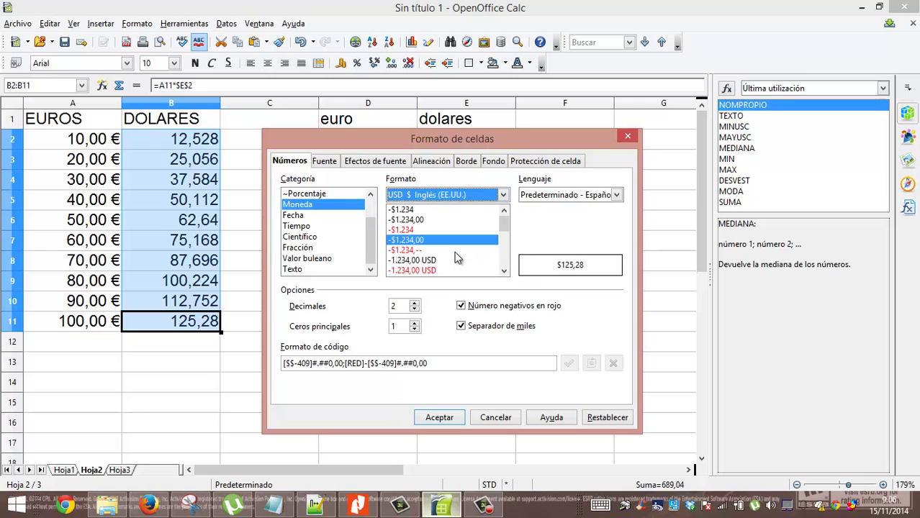
- Examine the parts of the format code for the selected US dollar format
drag(318, 364, 313, 365)
click(314, 365)
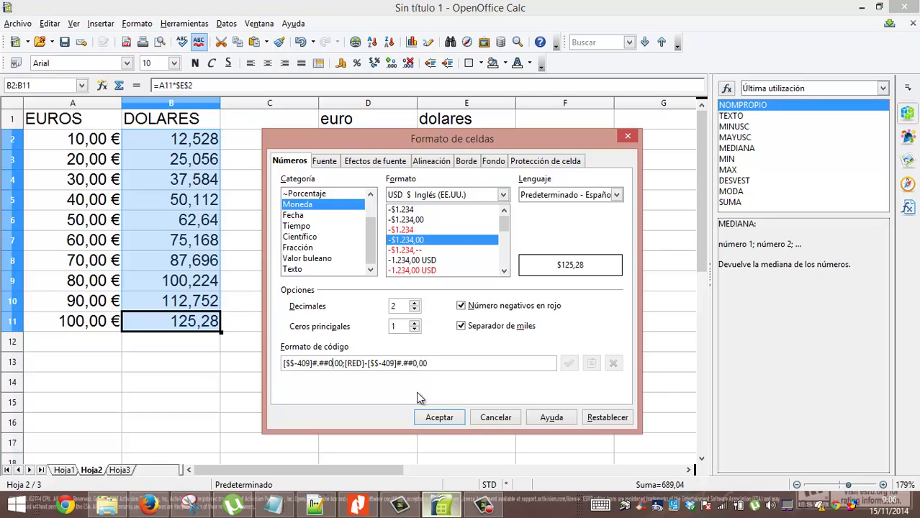
key(Left)
key(Left)
key(Left)
key(Left)
key(Left)
key(Left)
key(Left)
key(Home)
- Compare the available dollar formats and apply -$1.234,00 with two decimals and red negative numbers to B2:B11
click(433, 210)
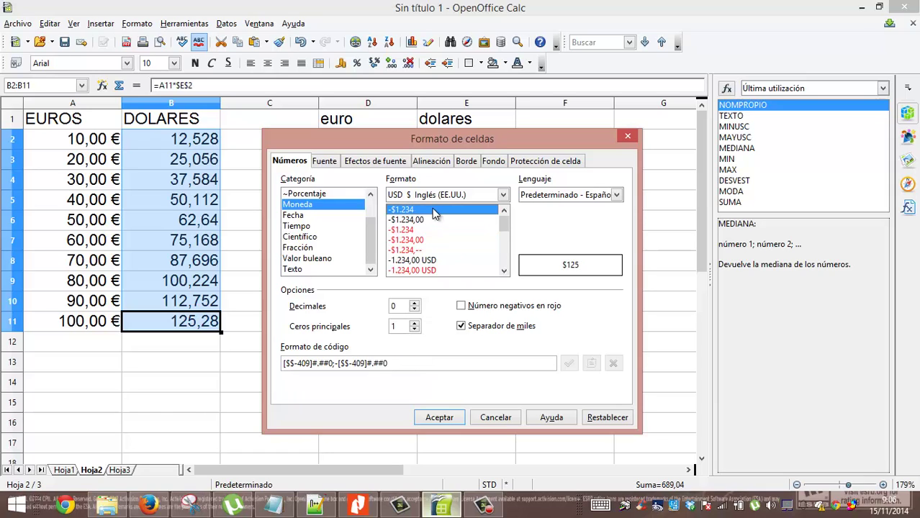
click(423, 231)
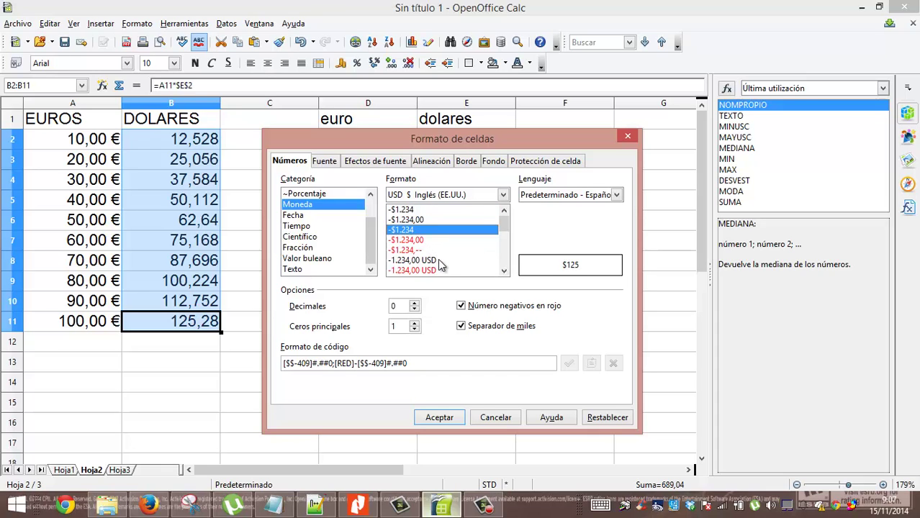
click(438, 260)
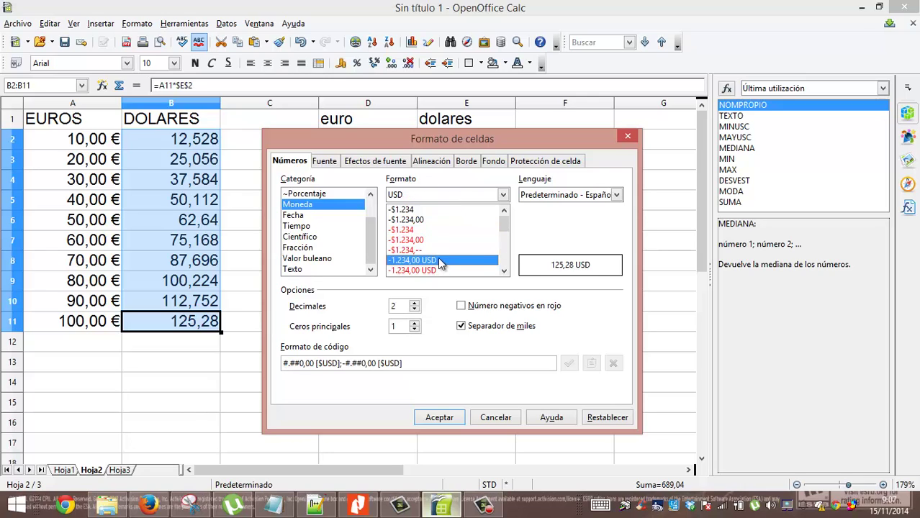
click(433, 220)
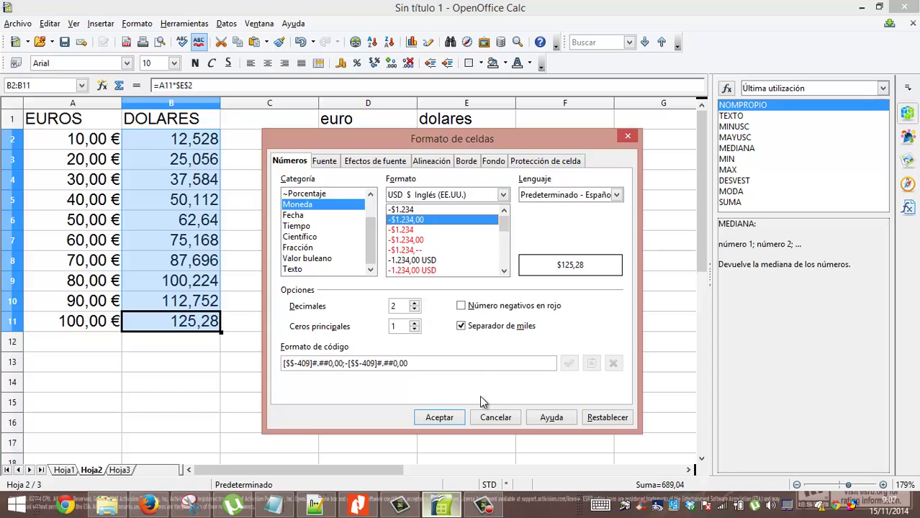
click(437, 240)
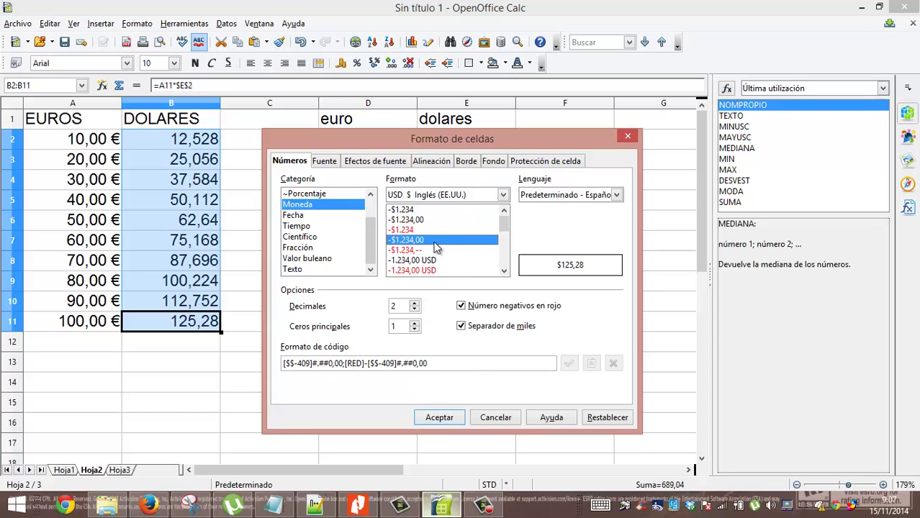
click(437, 419)
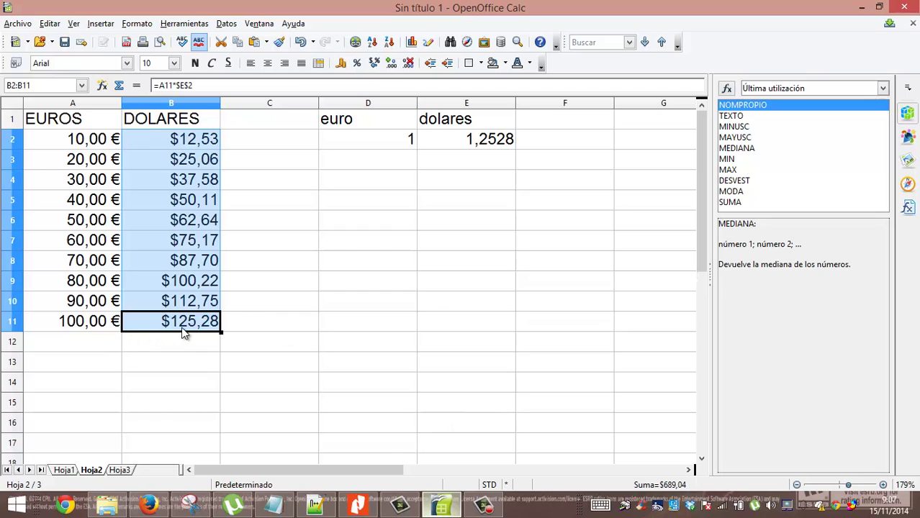
- Check the formula in B2 and define the name DOLAR for the exchange rate cell E2
click(205, 146)
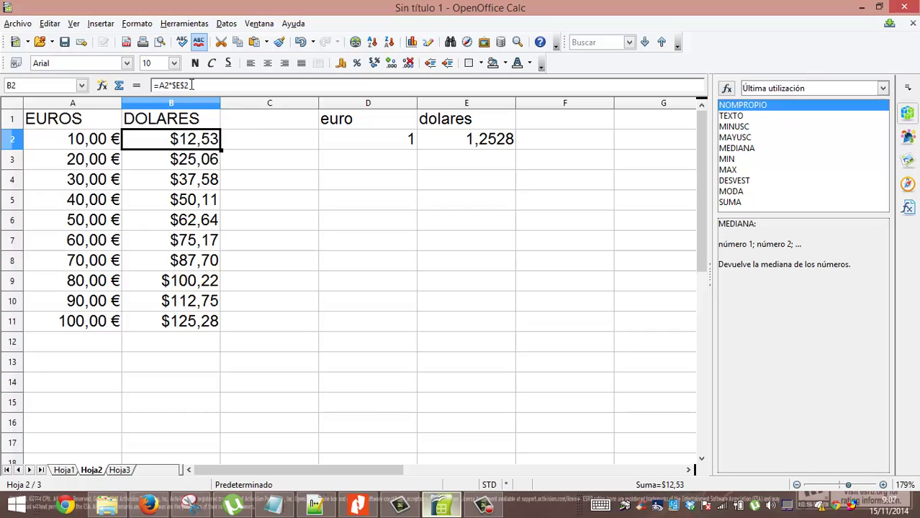
click(474, 142)
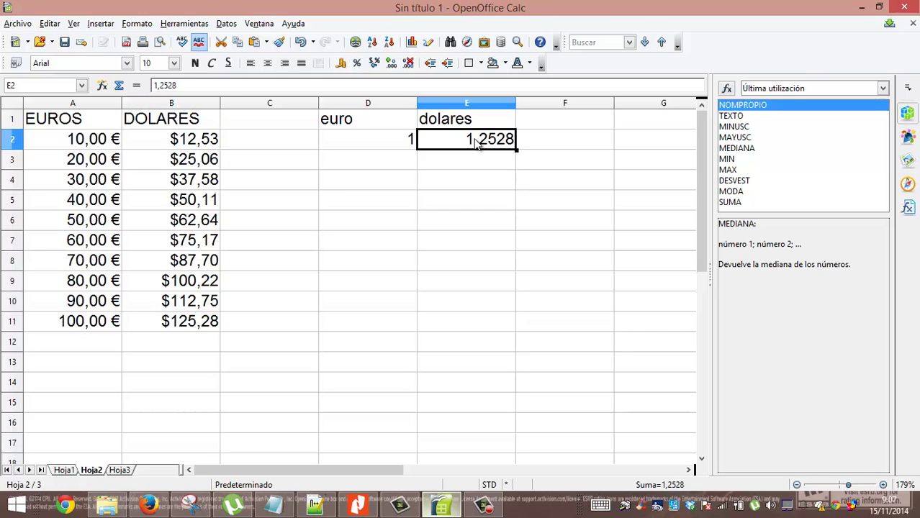
click(54, 86)
double_click(54, 86)
text(DOLAR)
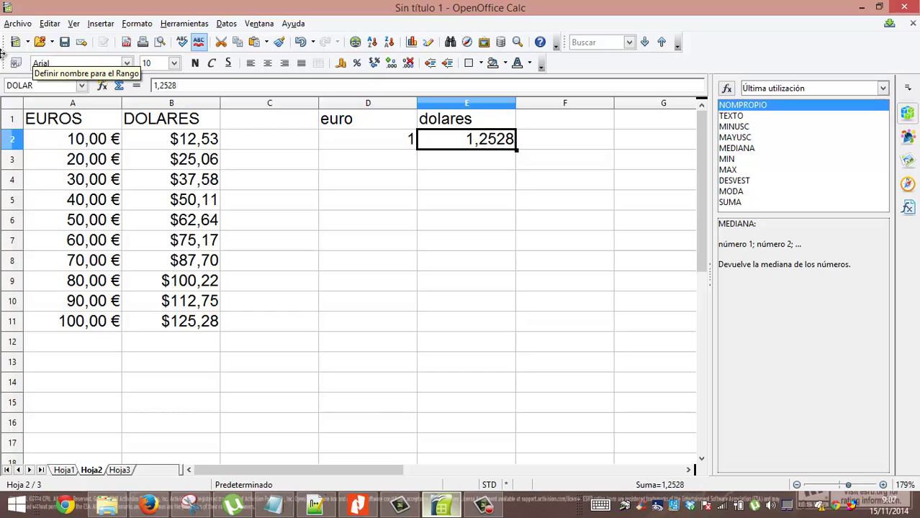
key(Return)
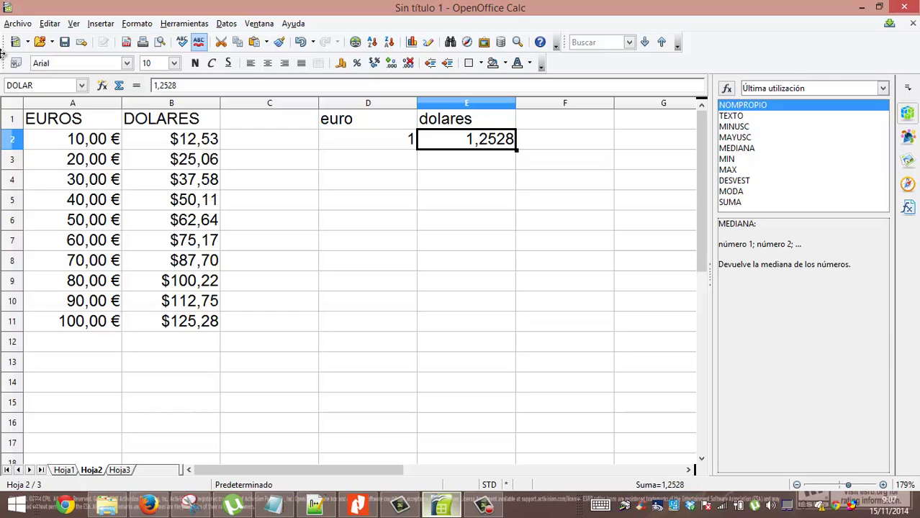
- Replace the absolute reference in B2 with the name to give =A2*DOLAR, and copy the formula down to B11
click(179, 142)
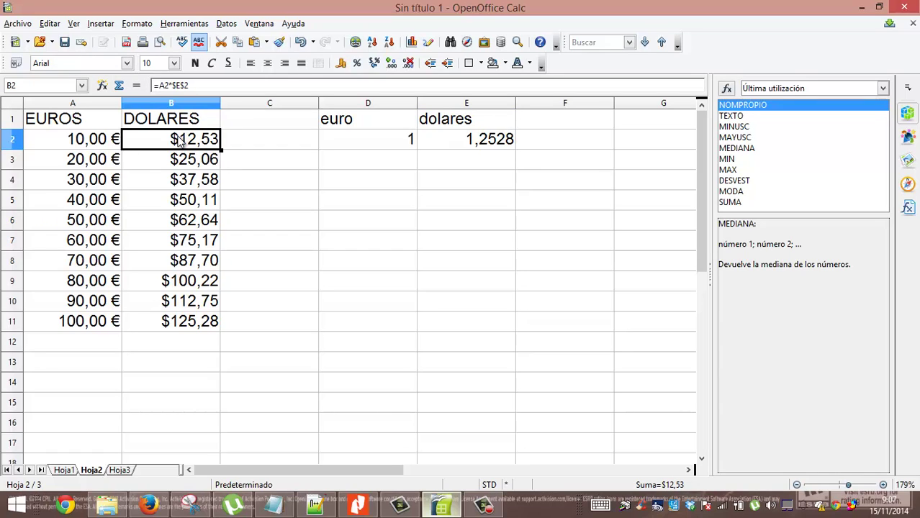
click(202, 86)
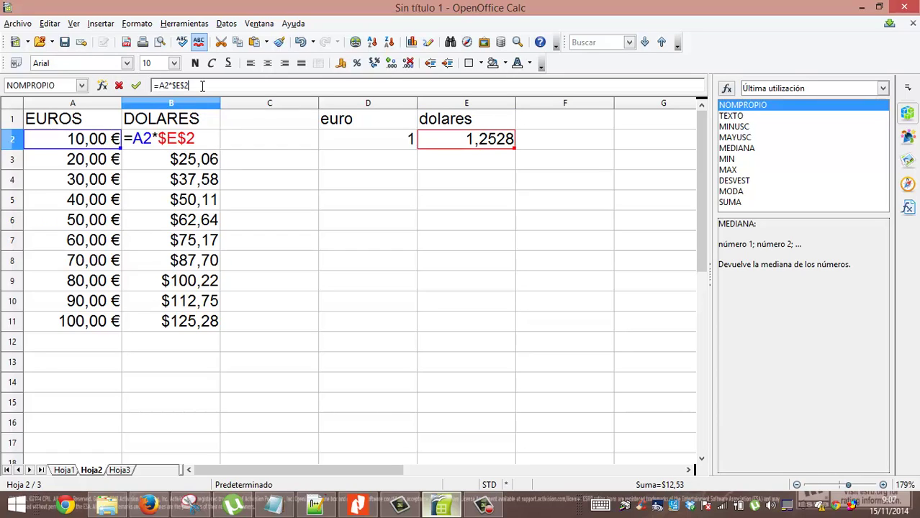
key(BackSpace)
key(BackSpace)
key(BackSpace)
key(BackSpace)
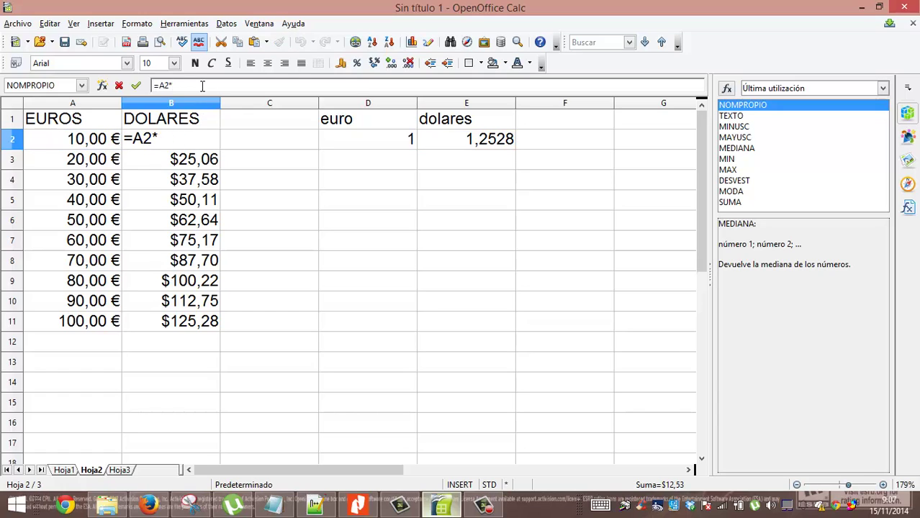
text(DOLAR)
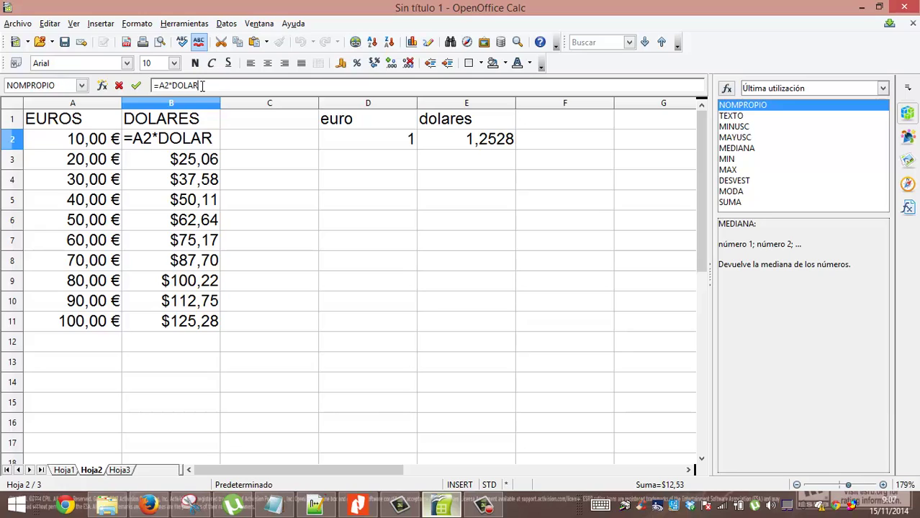
key(Return)
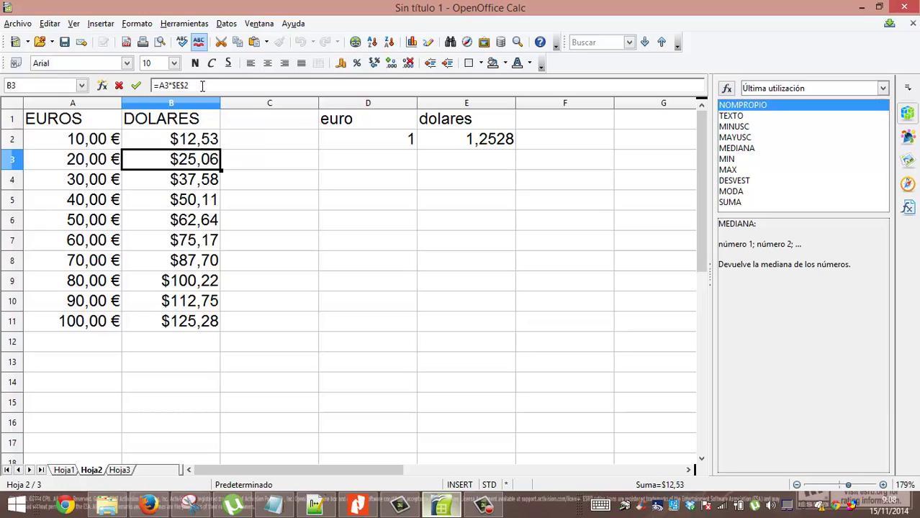
key(Up)
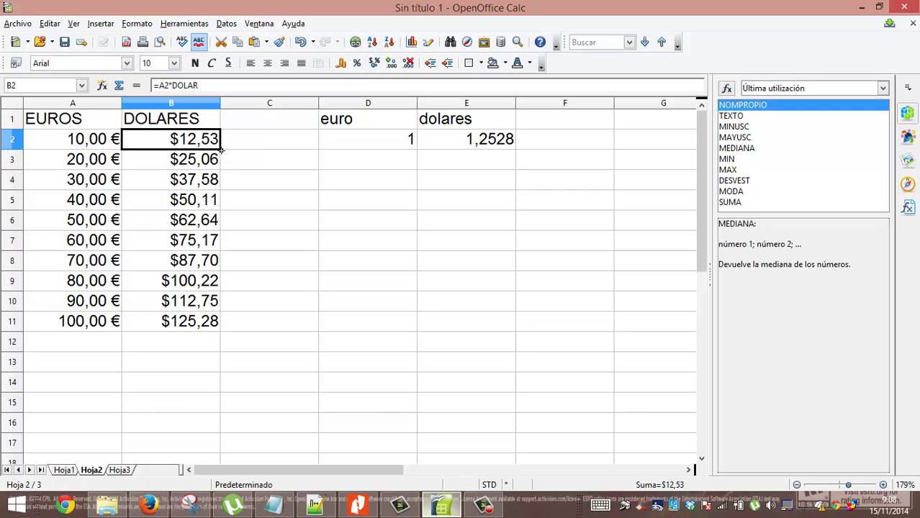
drag(220, 149, 213, 330)
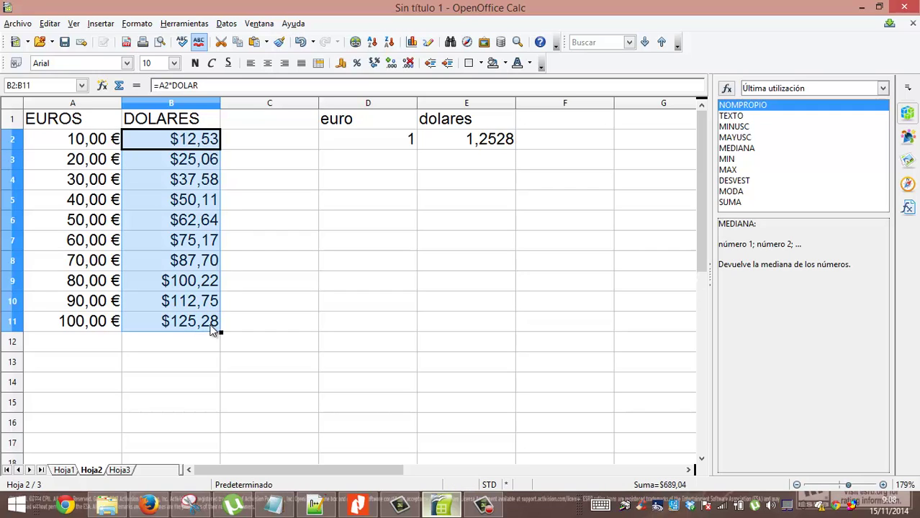
- Add the euro amounts 200 in A12 and 500 in A13
click(100, 345)
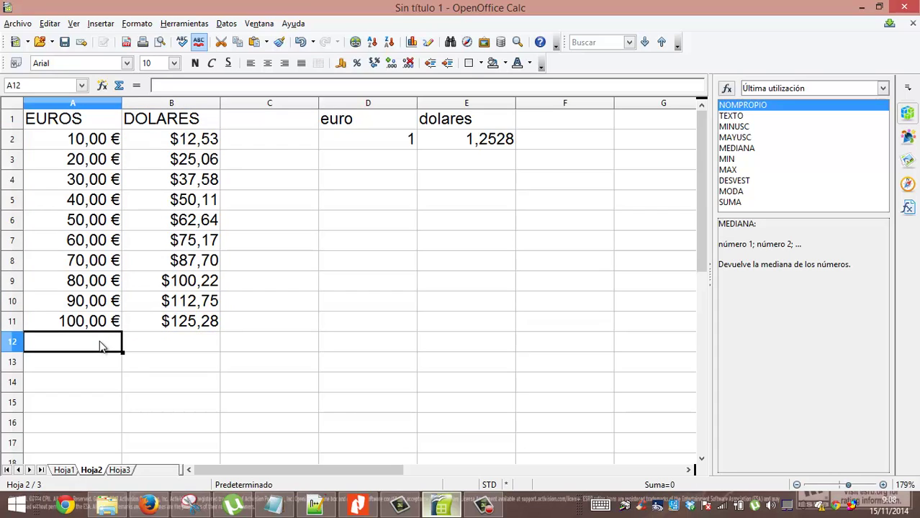
text(200)
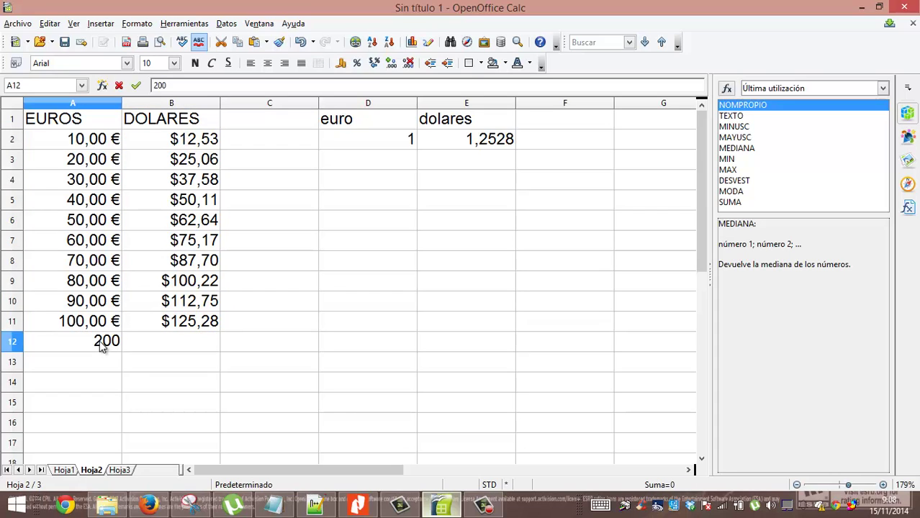
key(Return)
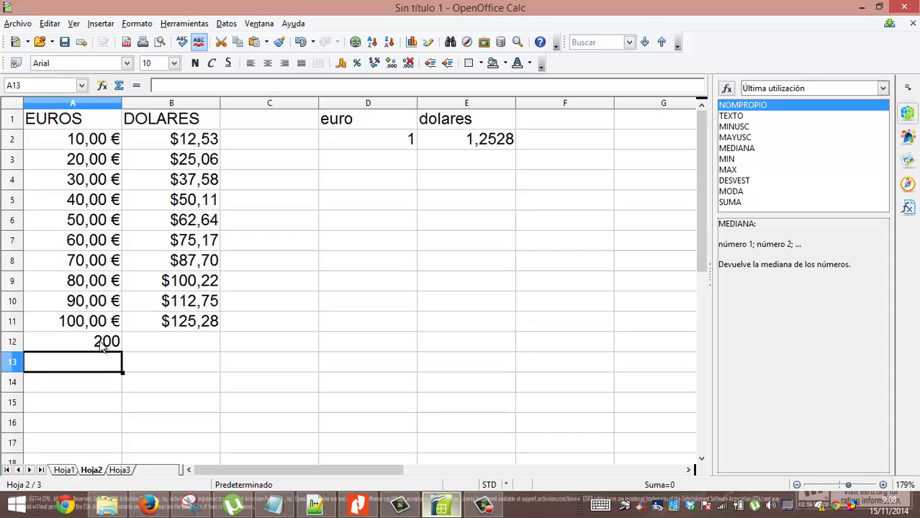
click(101, 347)
key(Down)
text(500)
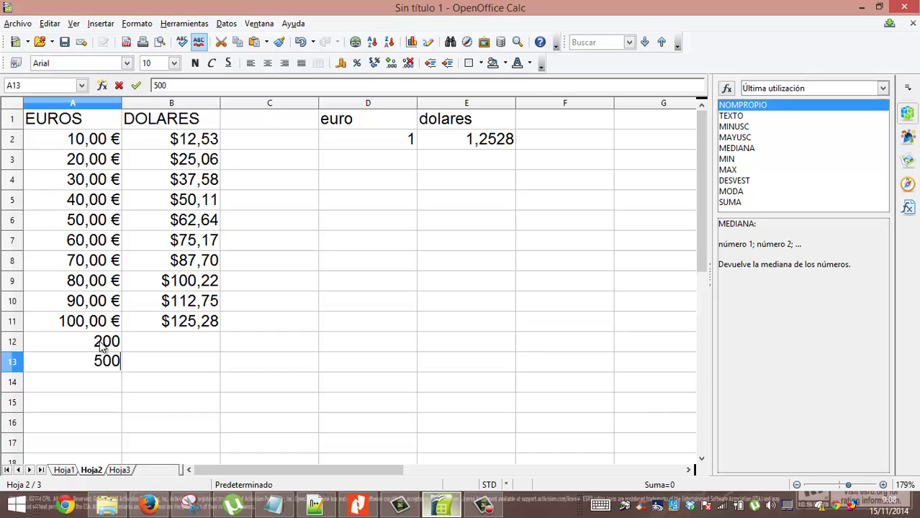
key(Return)
- Extend the conversion formula from B11 down to B13
key(Up)
key(Up)
key(Up)
key(Right)
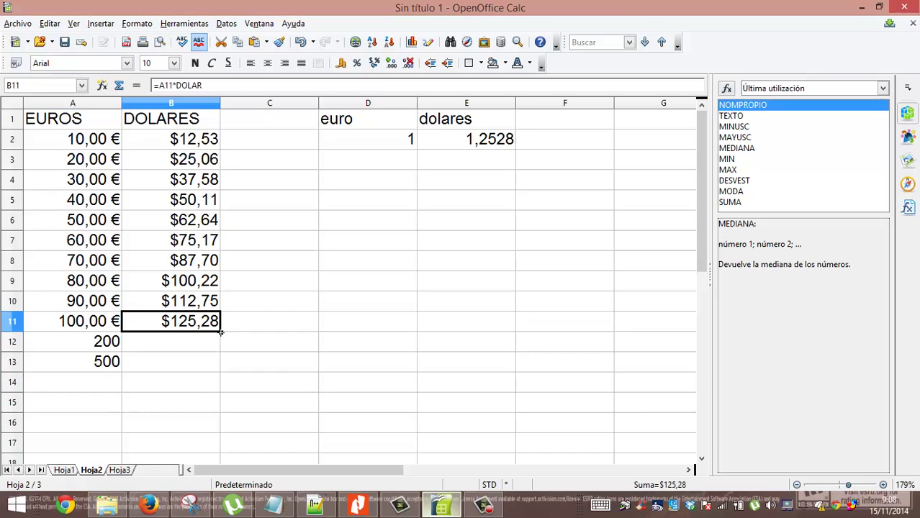
drag(222, 332, 216, 371)
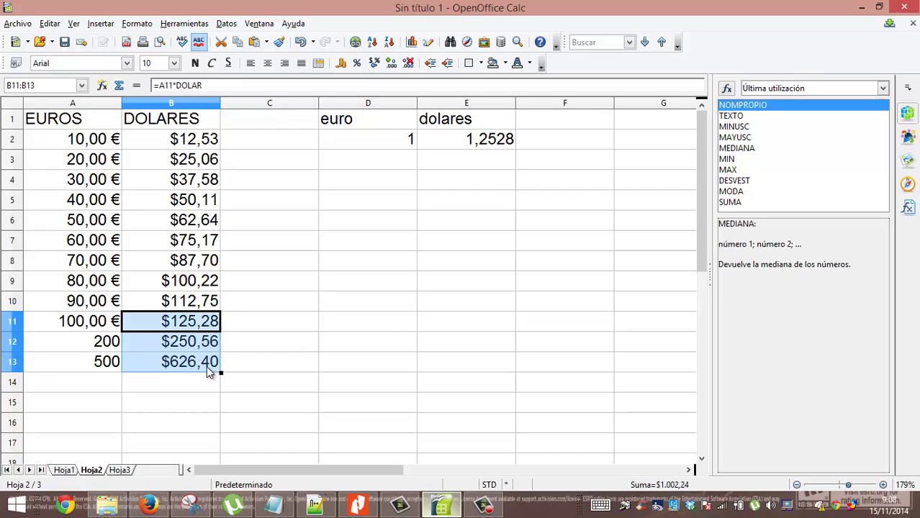
- Apply the default currency format to the euro amounts in A11:A13
click(105, 328)
drag(105, 328, 108, 364)
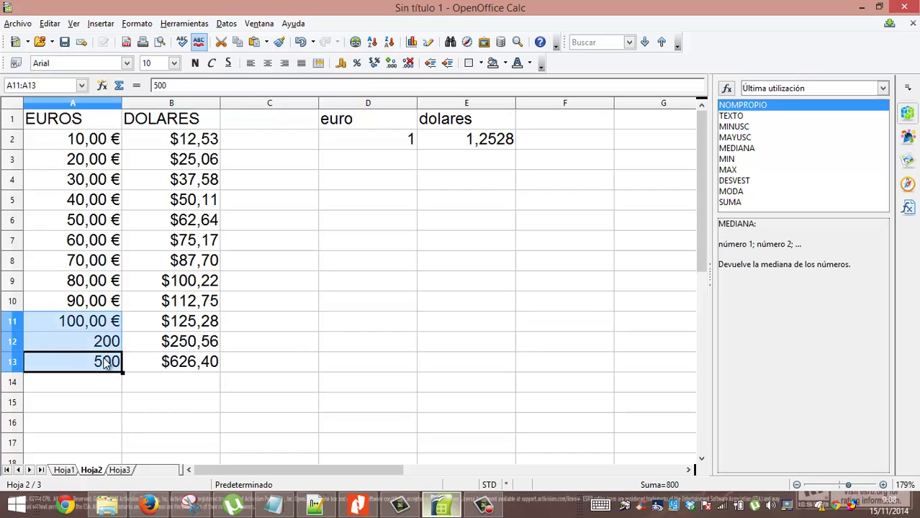
click(343, 63)
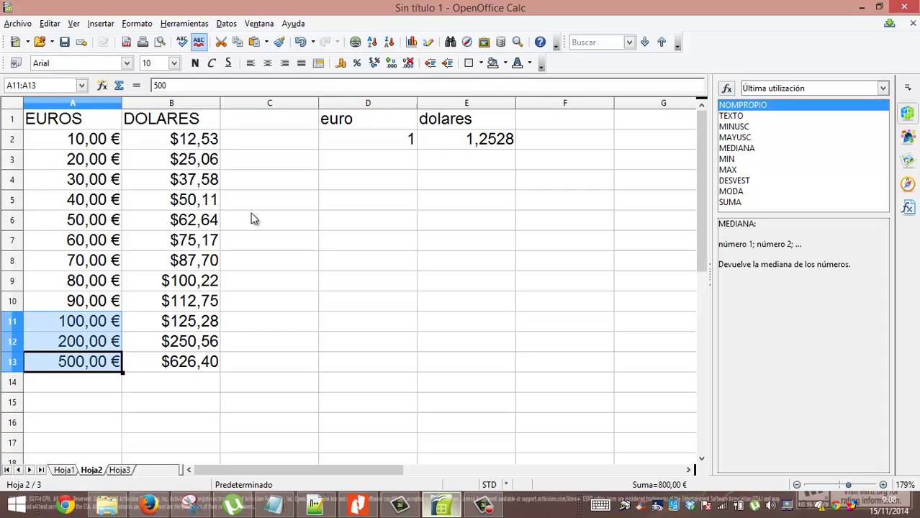
- Check the conversion formulas in B12 and B5 through B8, and the name of the rate cell E2
click(182, 342)
click(182, 199)
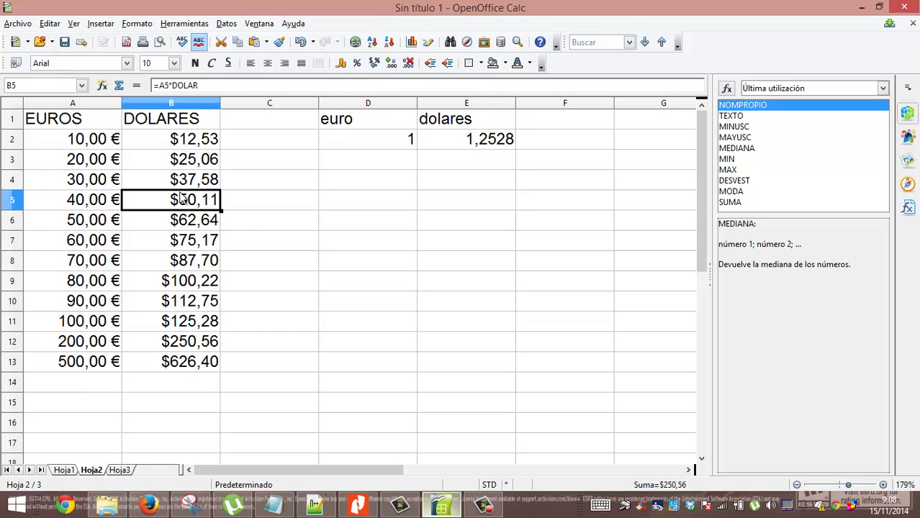
click(175, 229)
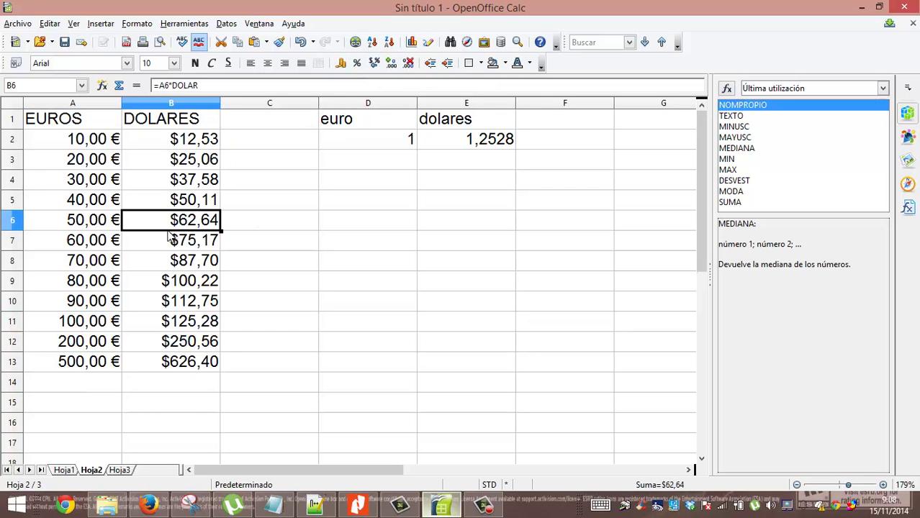
click(170, 244)
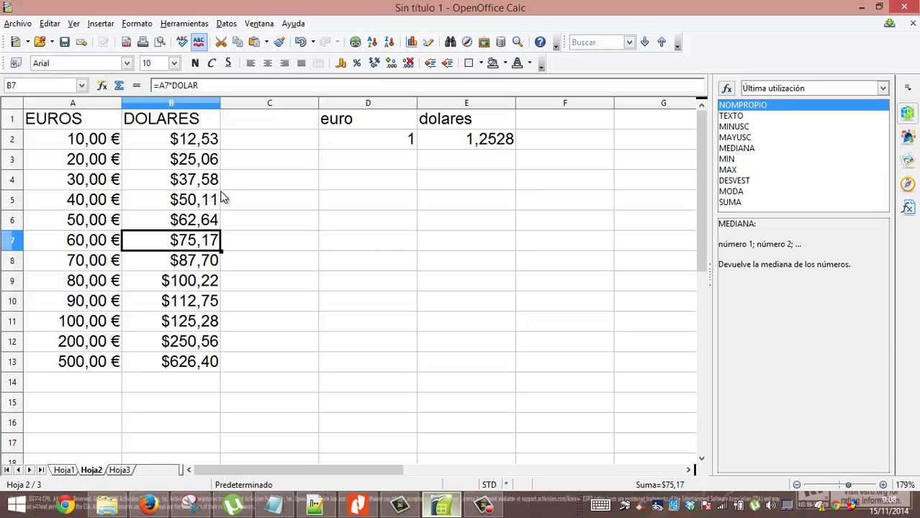
click(189, 266)
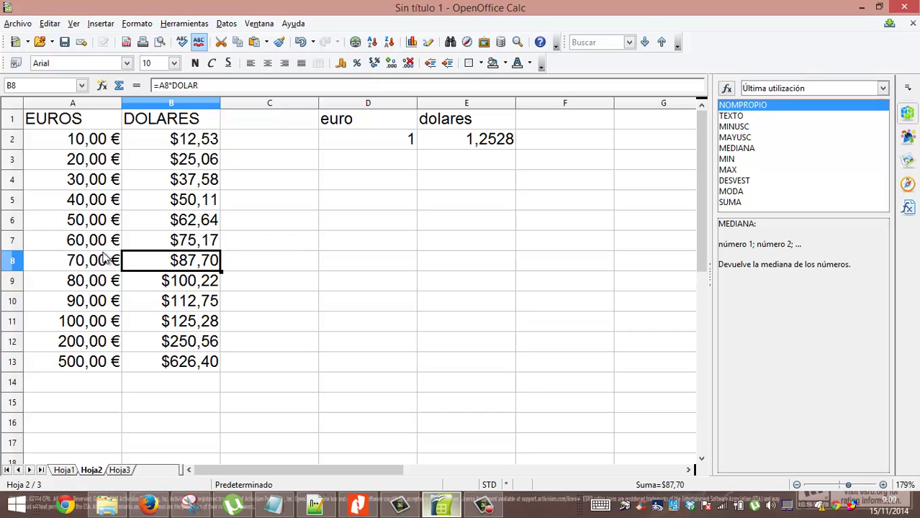
click(468, 146)
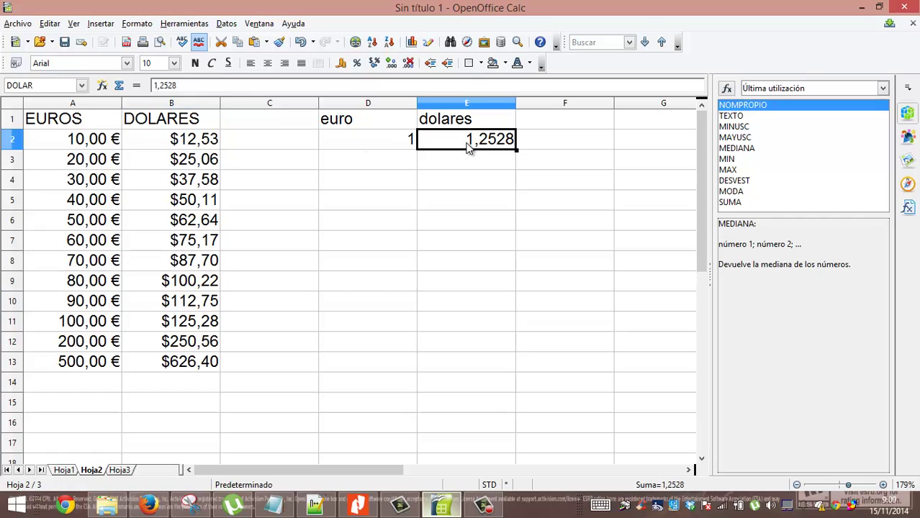